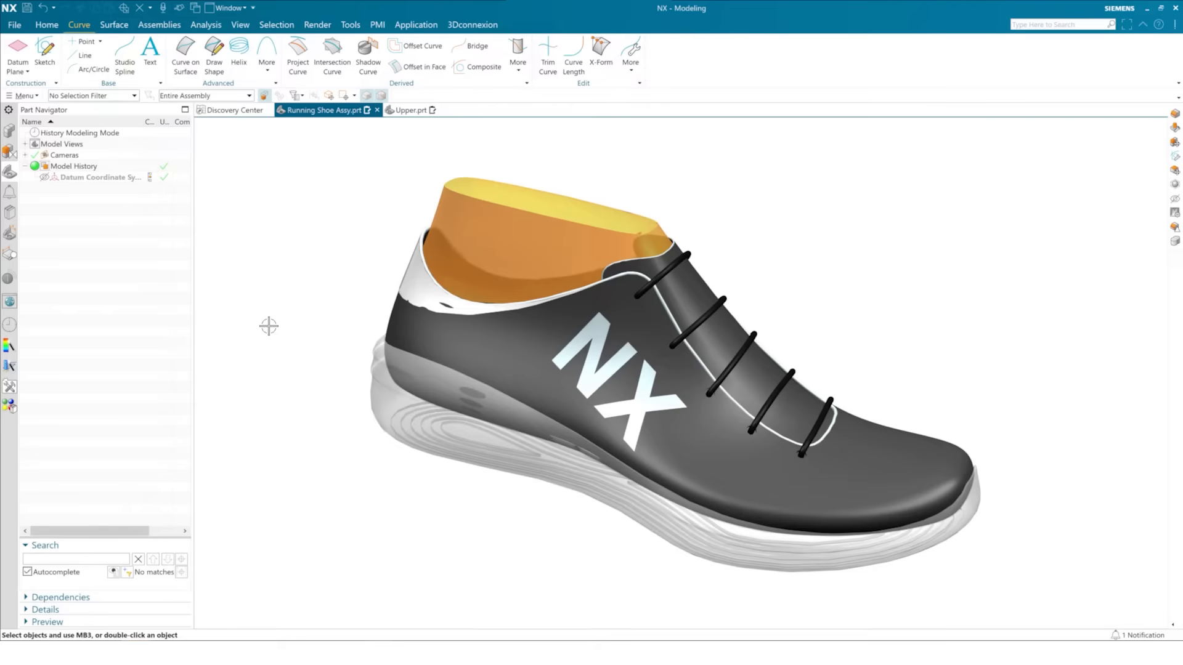
Step: Switch to the Upper.prt part, view the upper at an angle, and turn on the touch-friendly interface layout
click(409, 111)
middle_drag(410, 370, 423, 380)
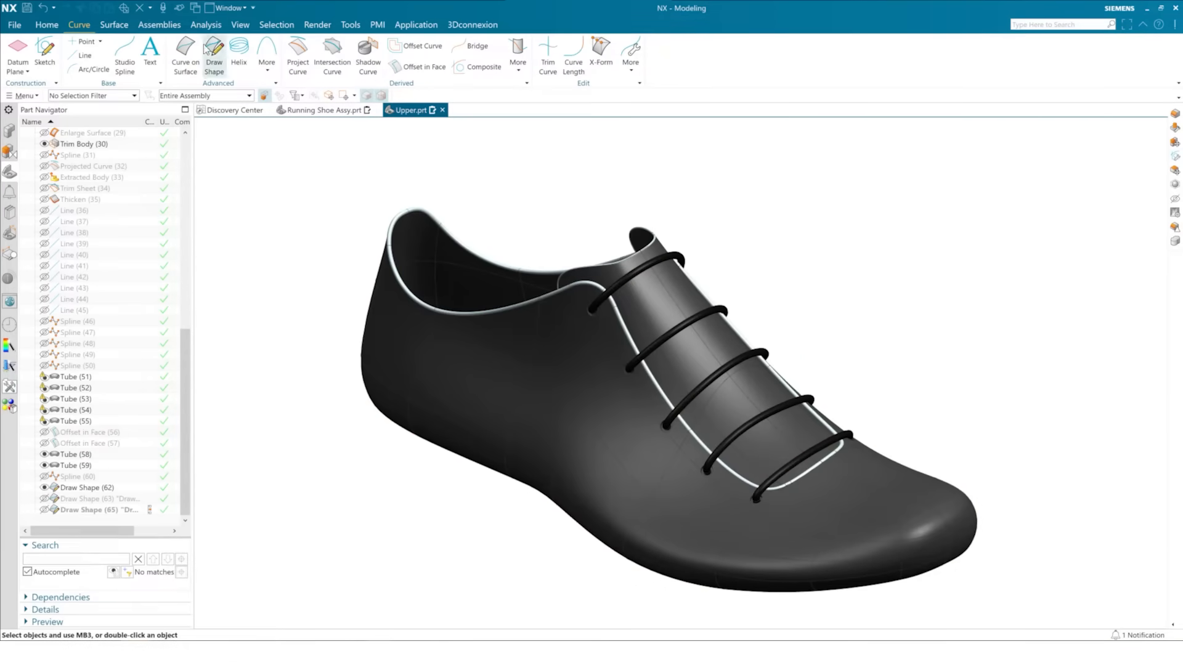
click(180, 8)
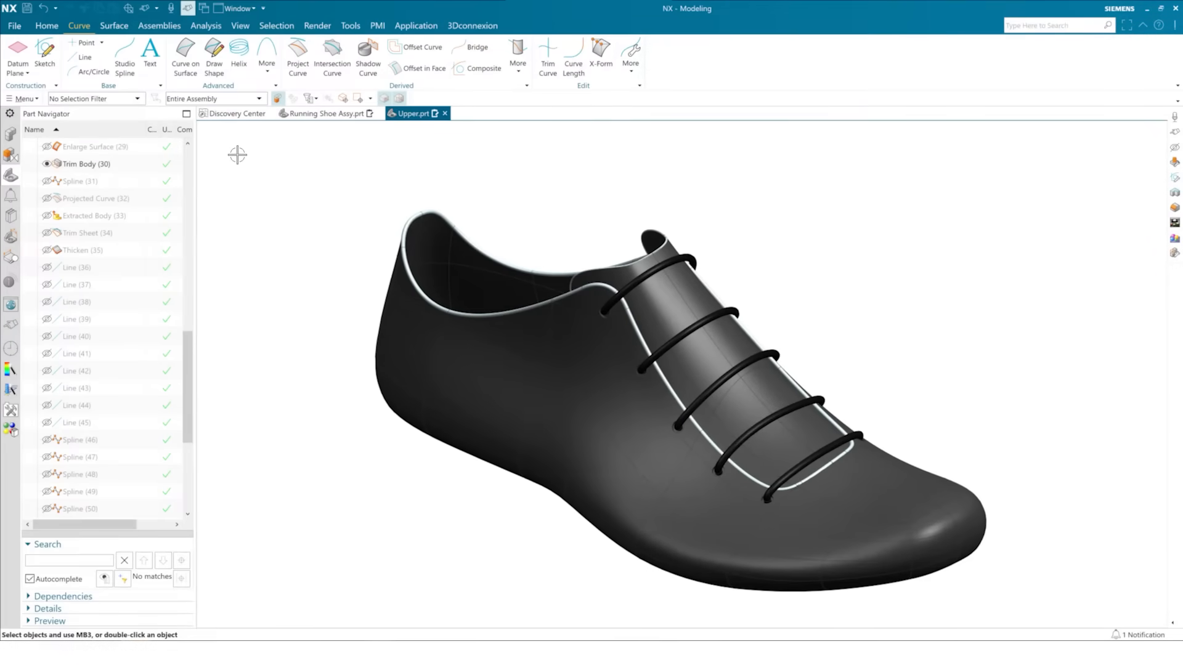
Step: Display the Draw Shape (63) and Draw Shape (65) curves in turn to examine them on the upper, and hide both
drag(187, 362, 191, 465)
click(47, 491)
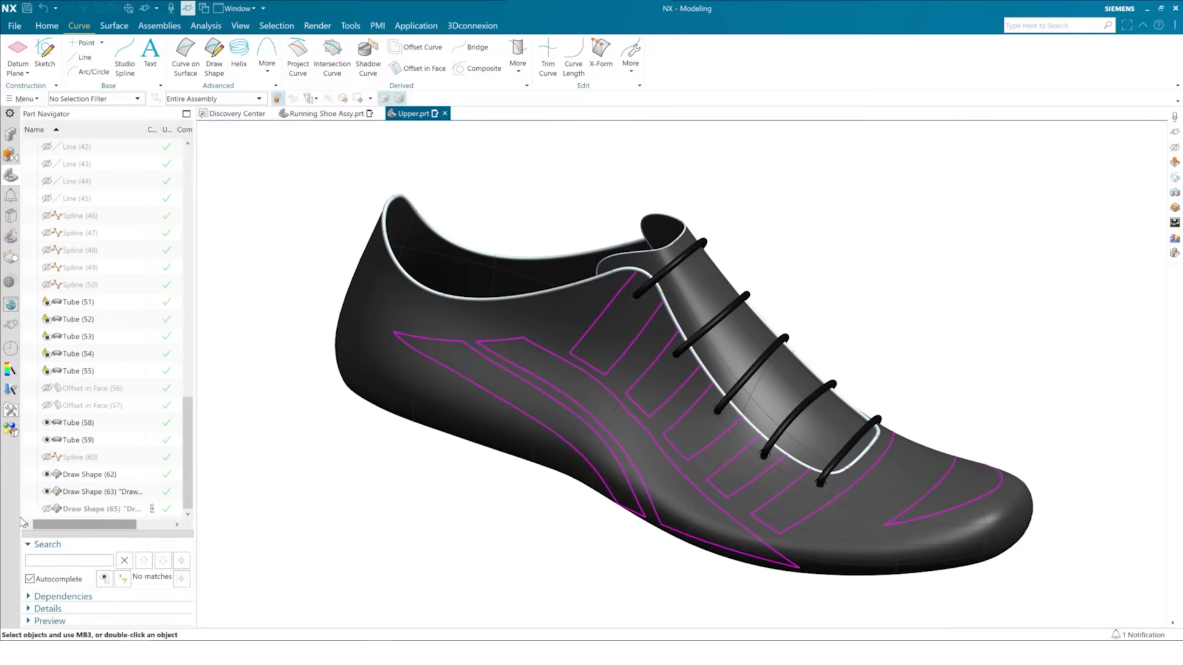
click(48, 509)
click(47, 491)
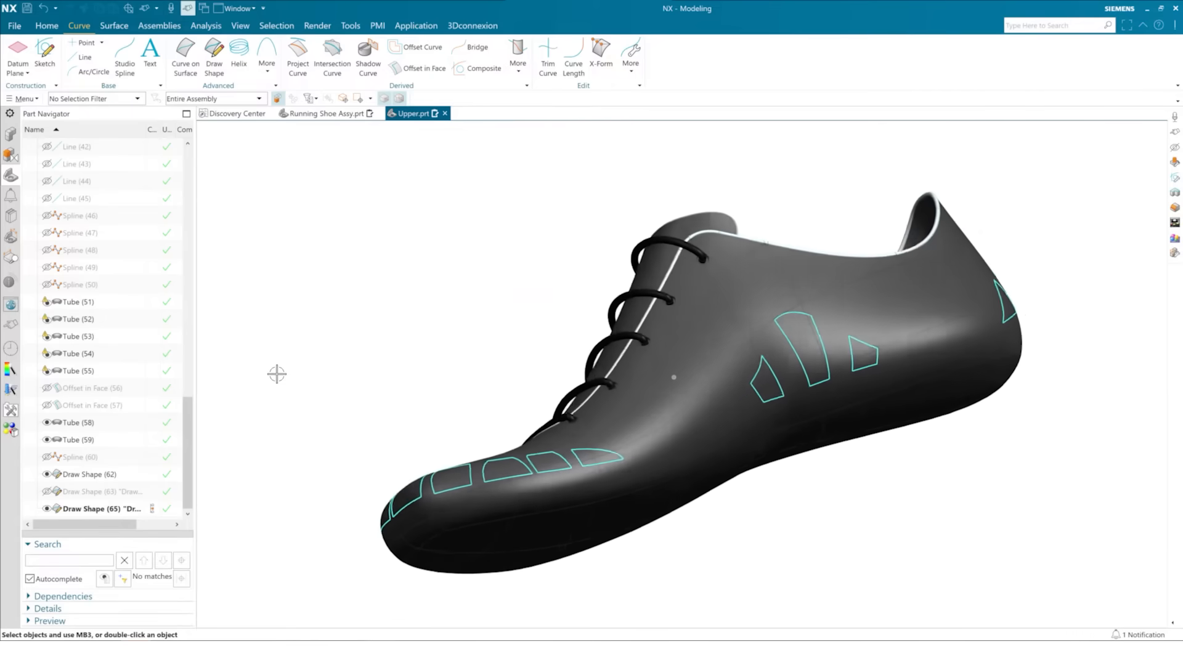
click(47, 509)
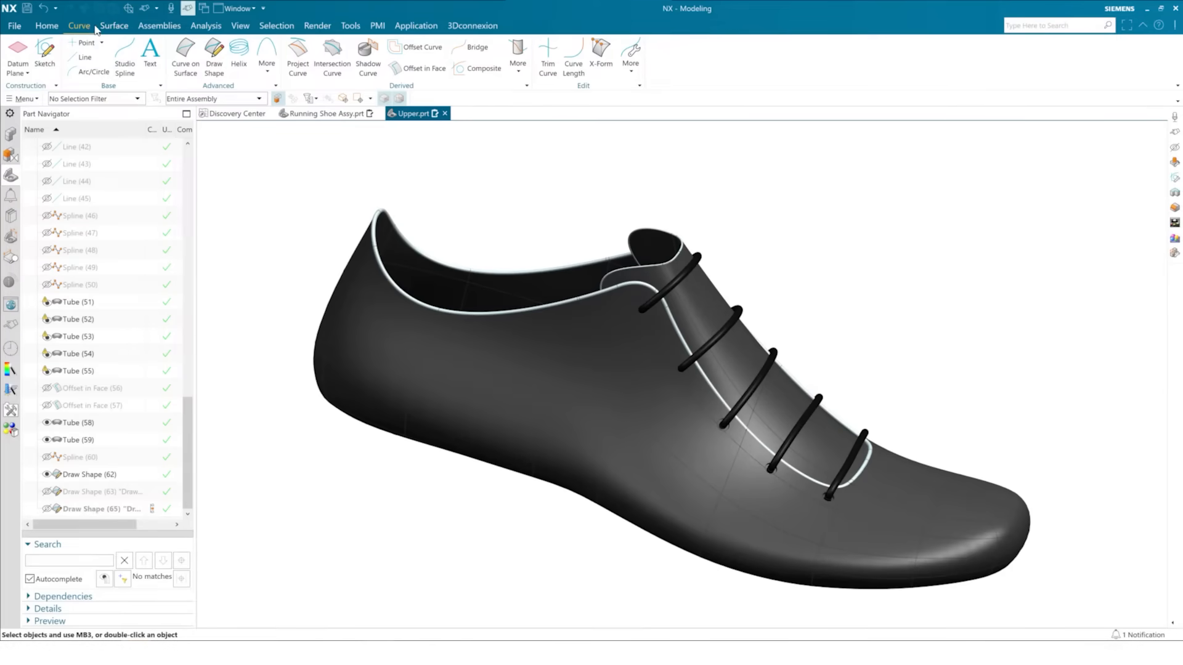
Step: Start a Draw Shape feature using the upper's outer tangent faces as a non-associative drawing base
click(214, 65)
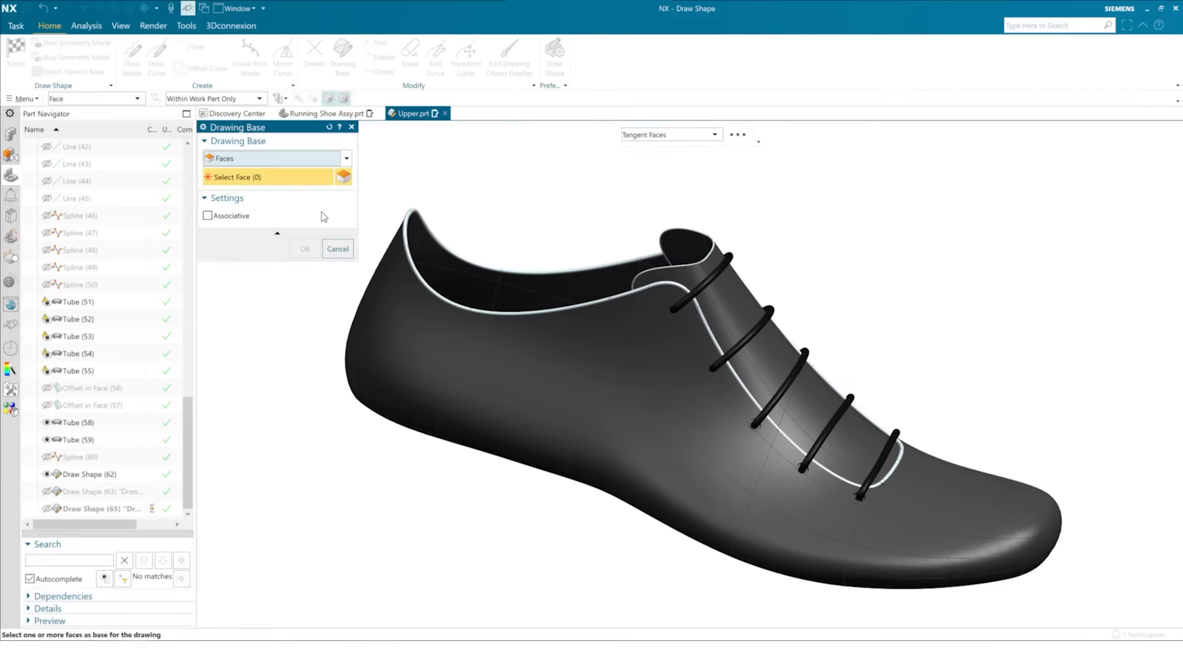
click(637, 385)
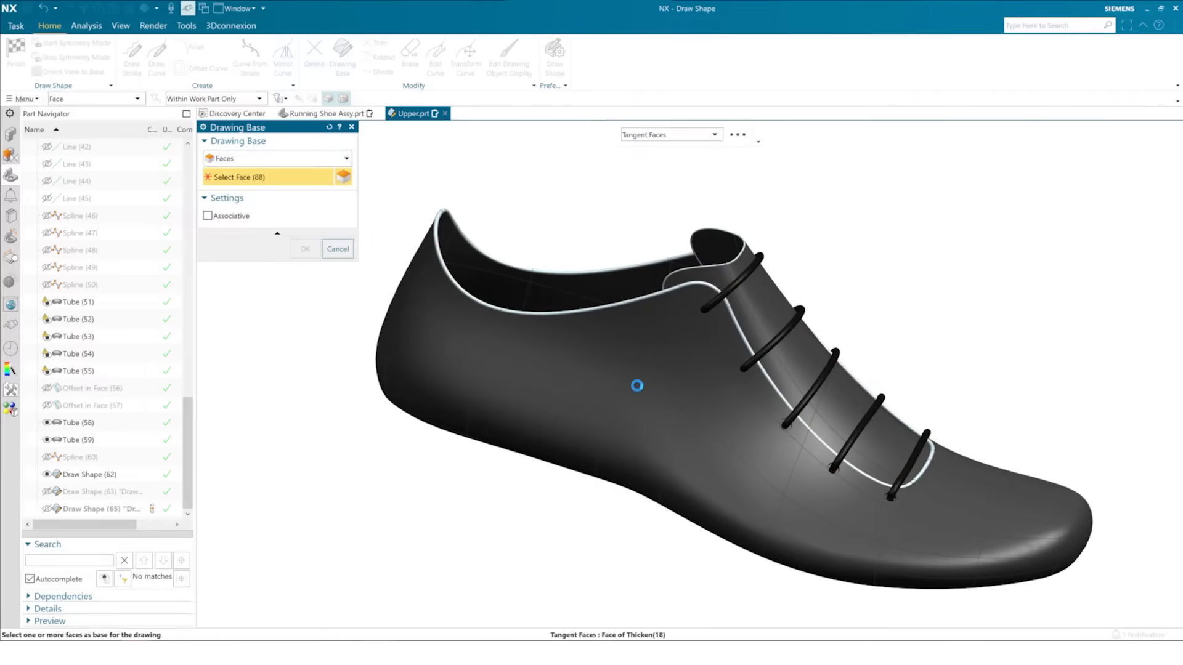
click(305, 249)
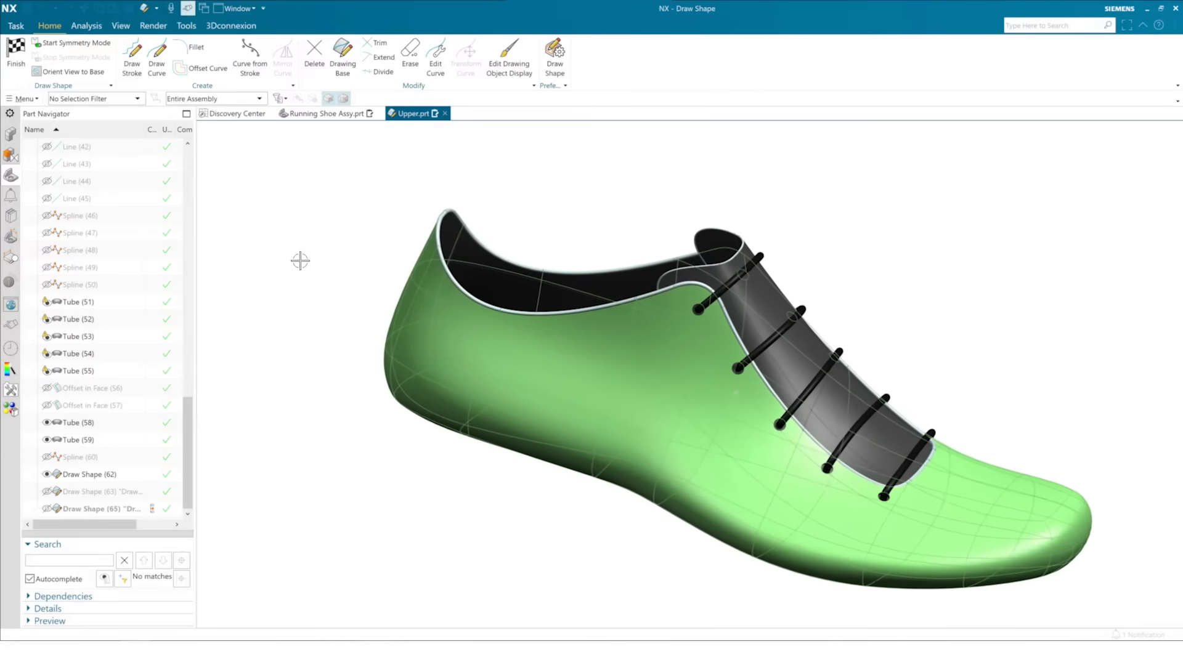
click(67, 43)
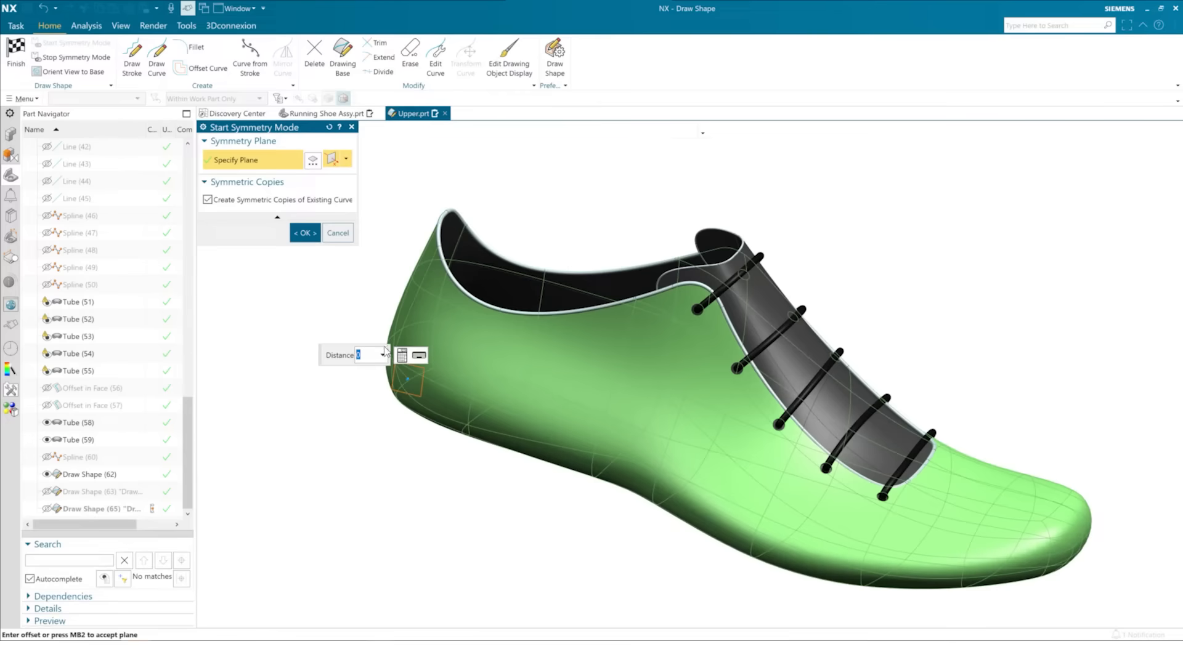
click(336, 233)
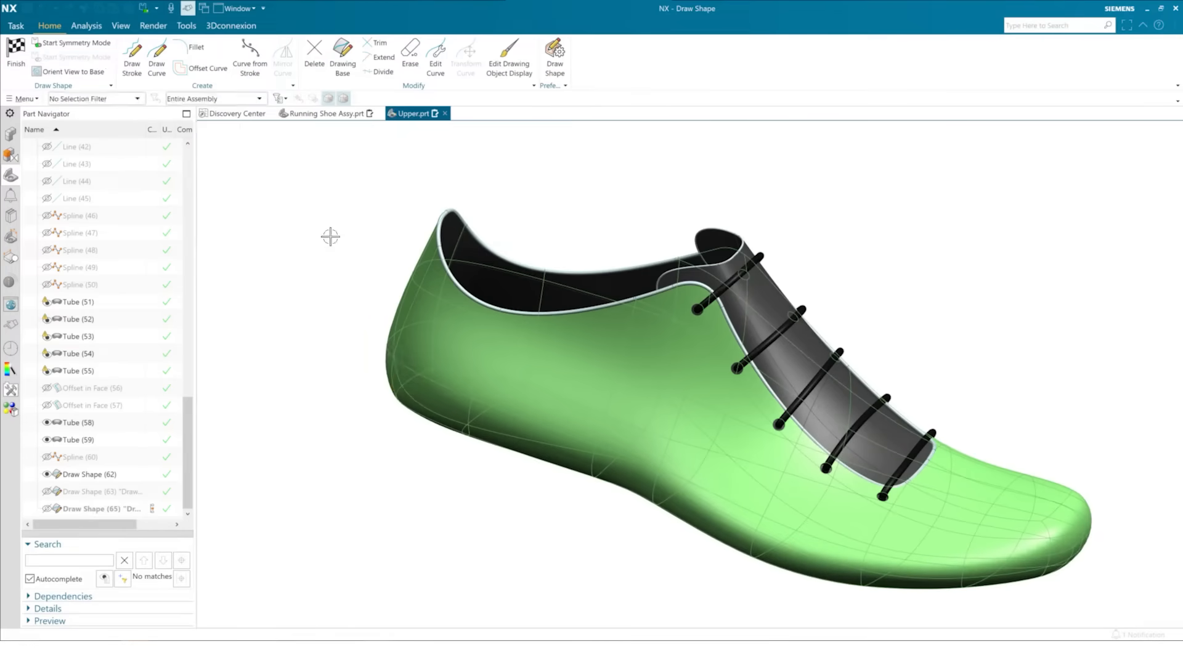
Step: Draw a freehand wavy 0.70 mm stroke along the side of the upper from the heel area toward the forefoot
click(139, 72)
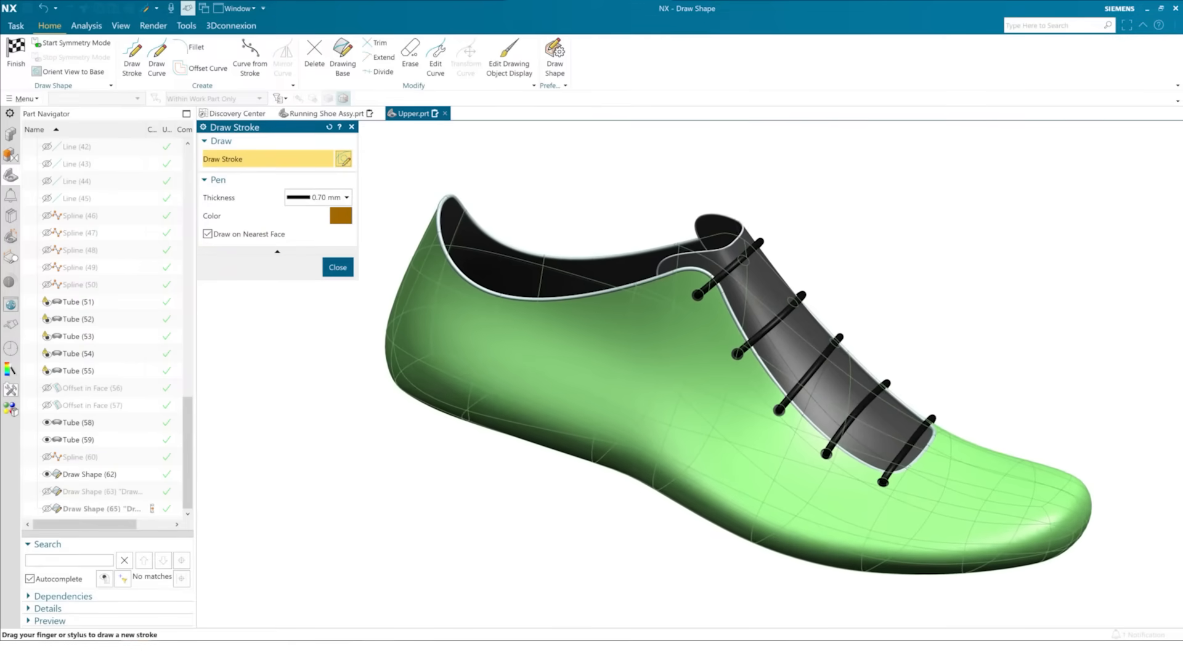
scroll(639, 364, up, 4)
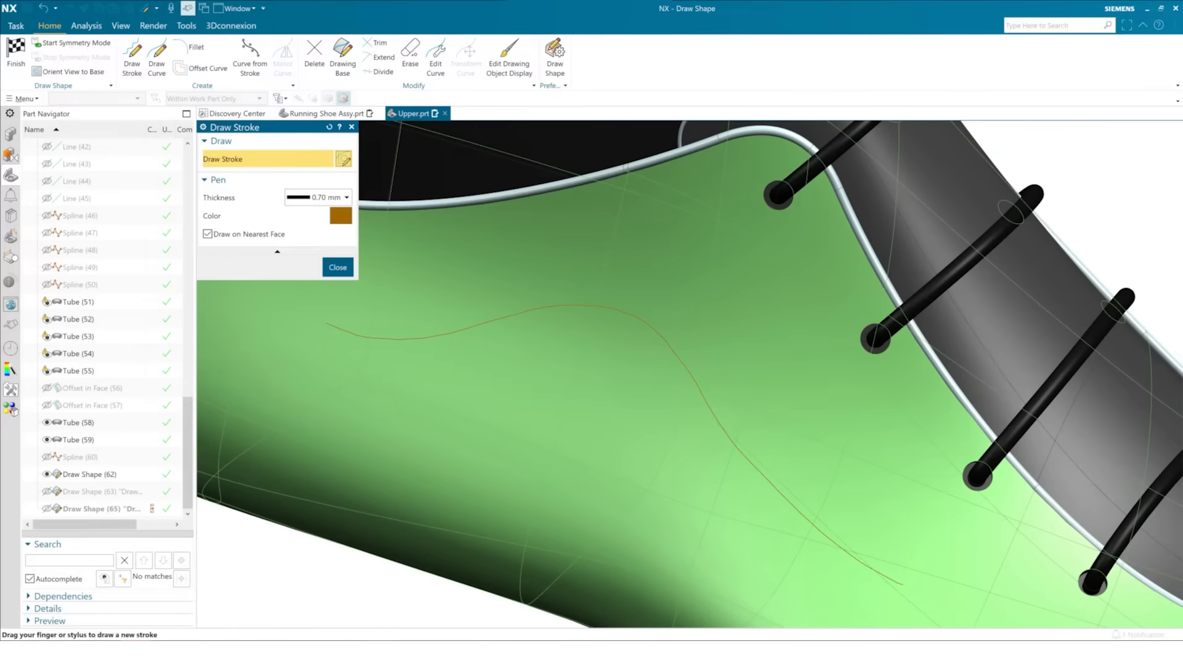
click(336, 268)
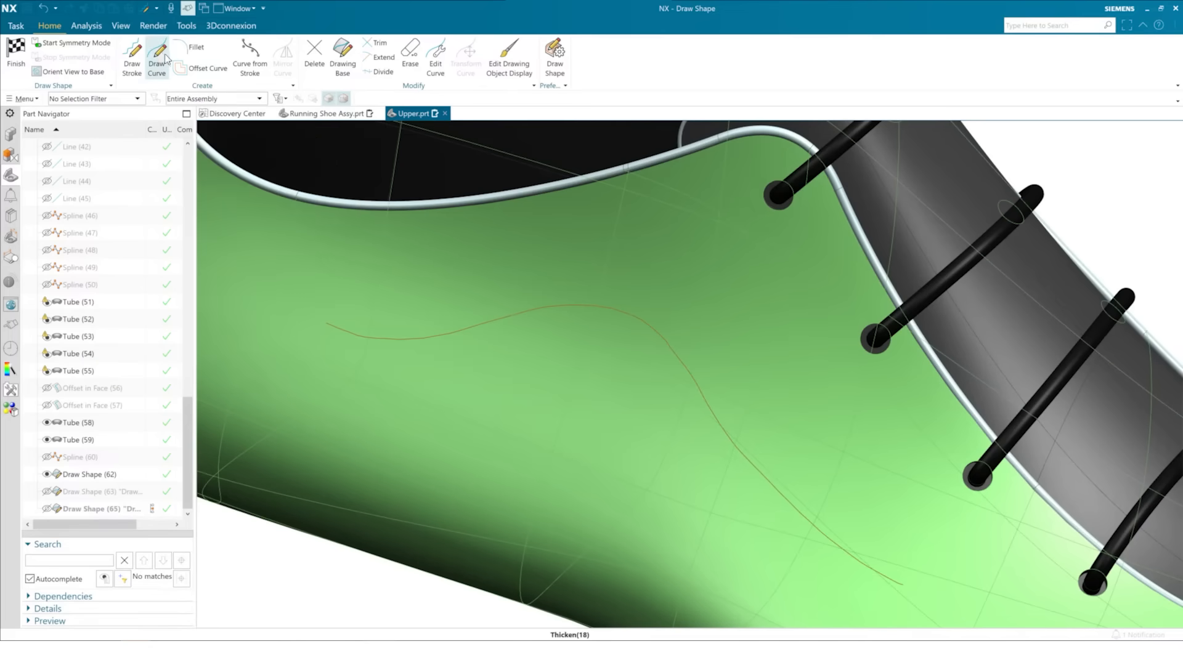
Step: Draw a freehand magenta 2.00 mm curve below the stroke, roughly following its wave along the side of the upper
click(163, 57)
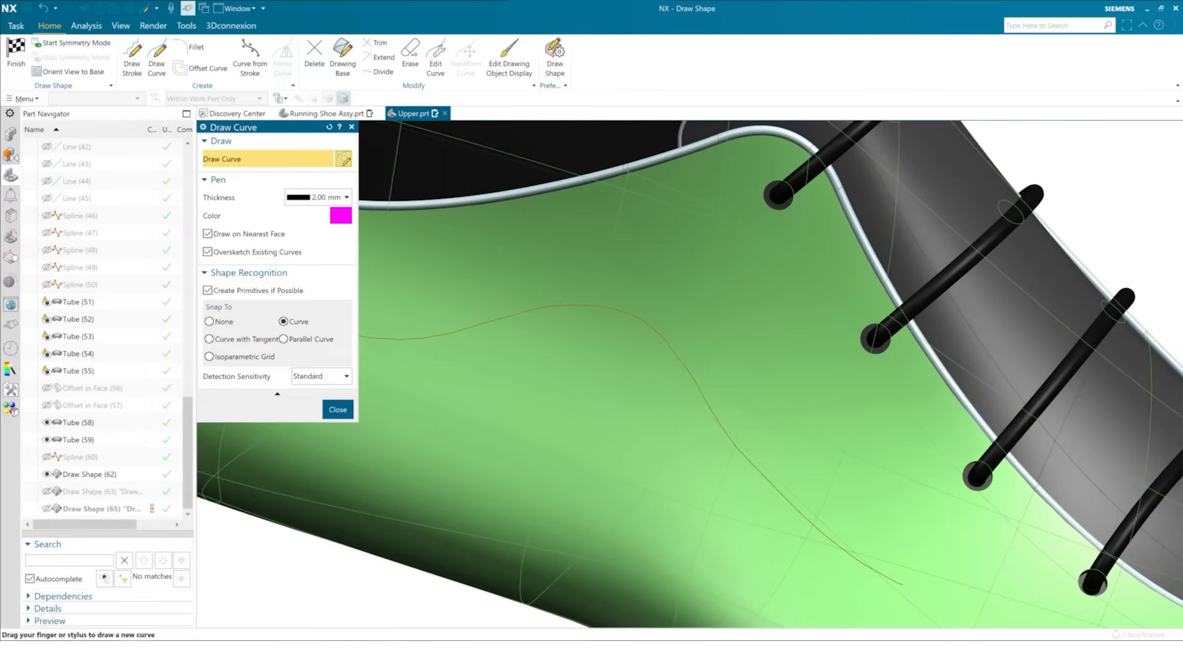
scroll(788, 228, down, 2)
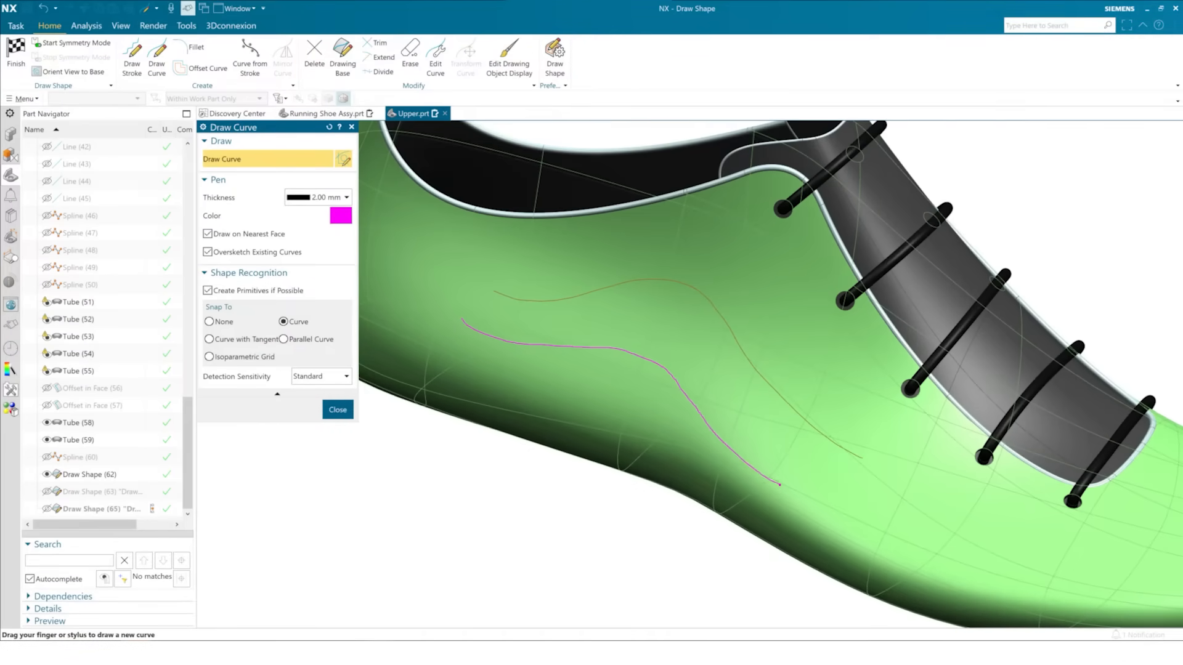
drag(780, 485, 811, 498)
click(337, 410)
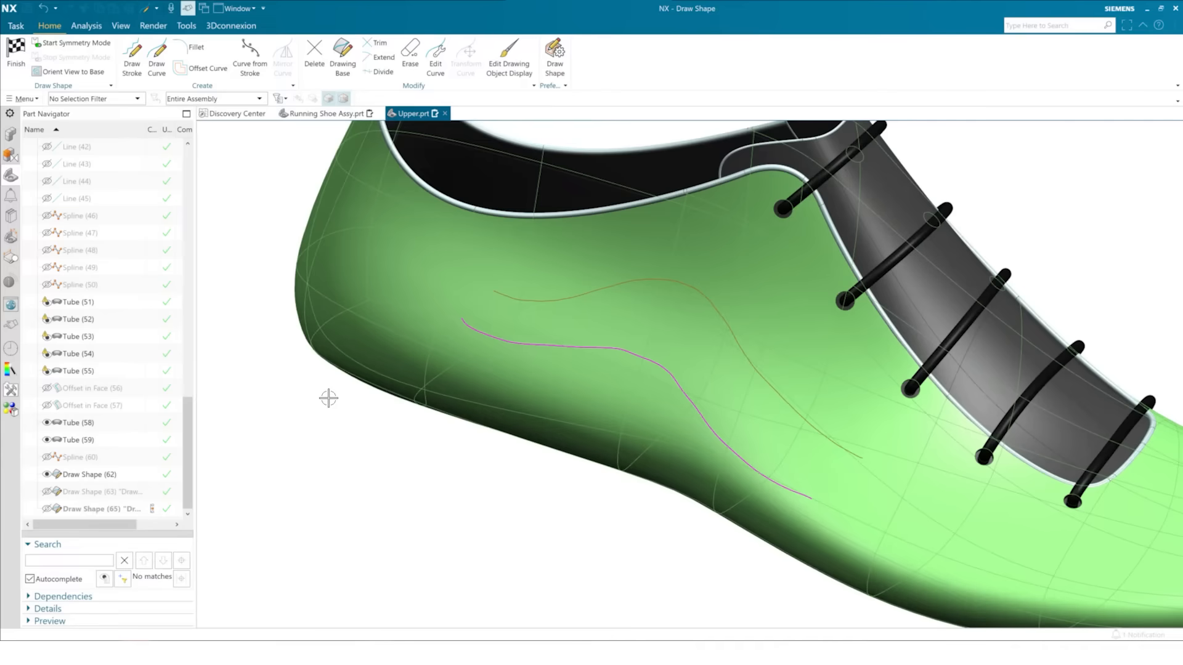
Step: Convert the wavy stroke into a curve with Curve from Stroke, using Standard detection sensitivity
click(250, 57)
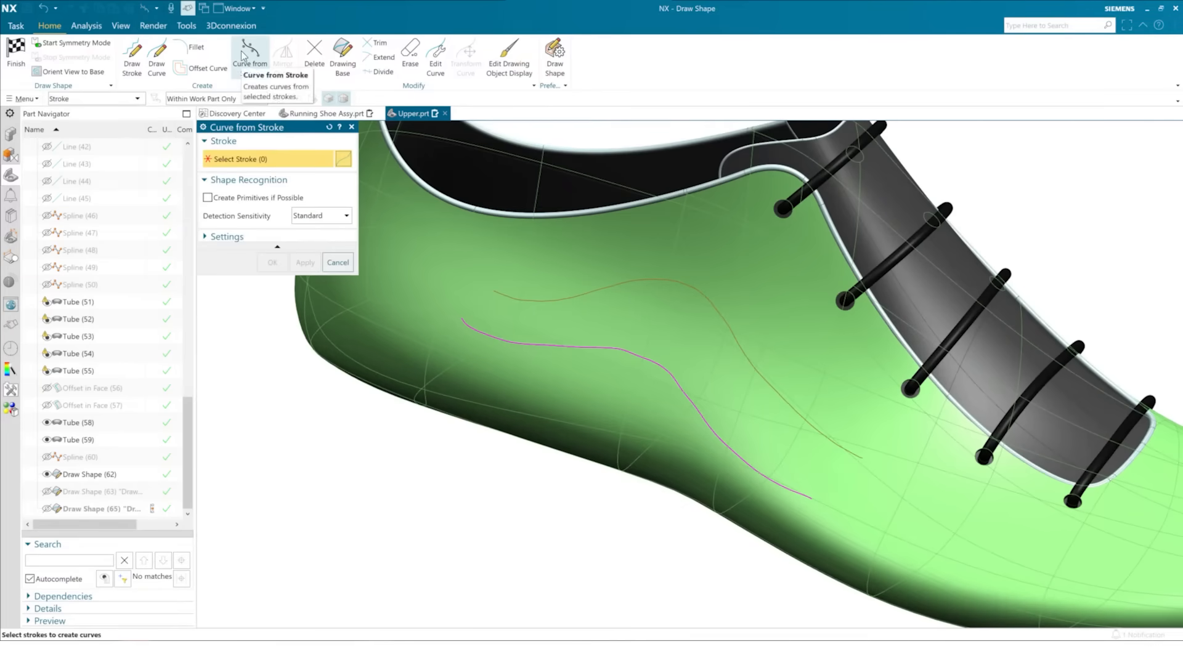
click(573, 290)
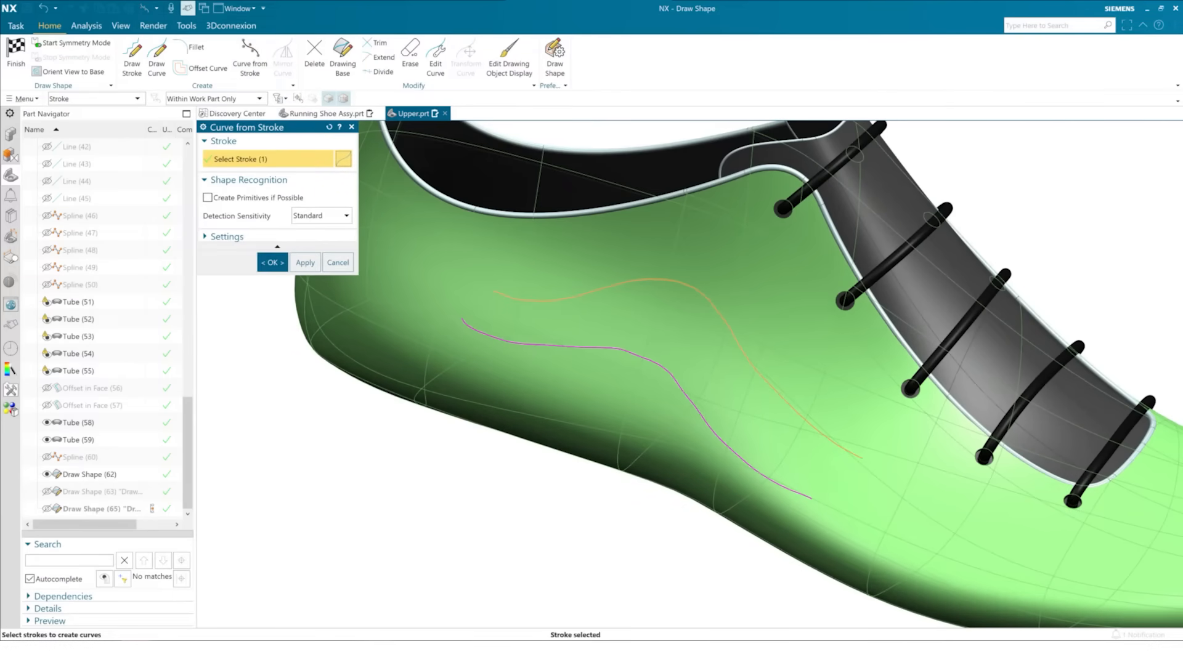
click(273, 262)
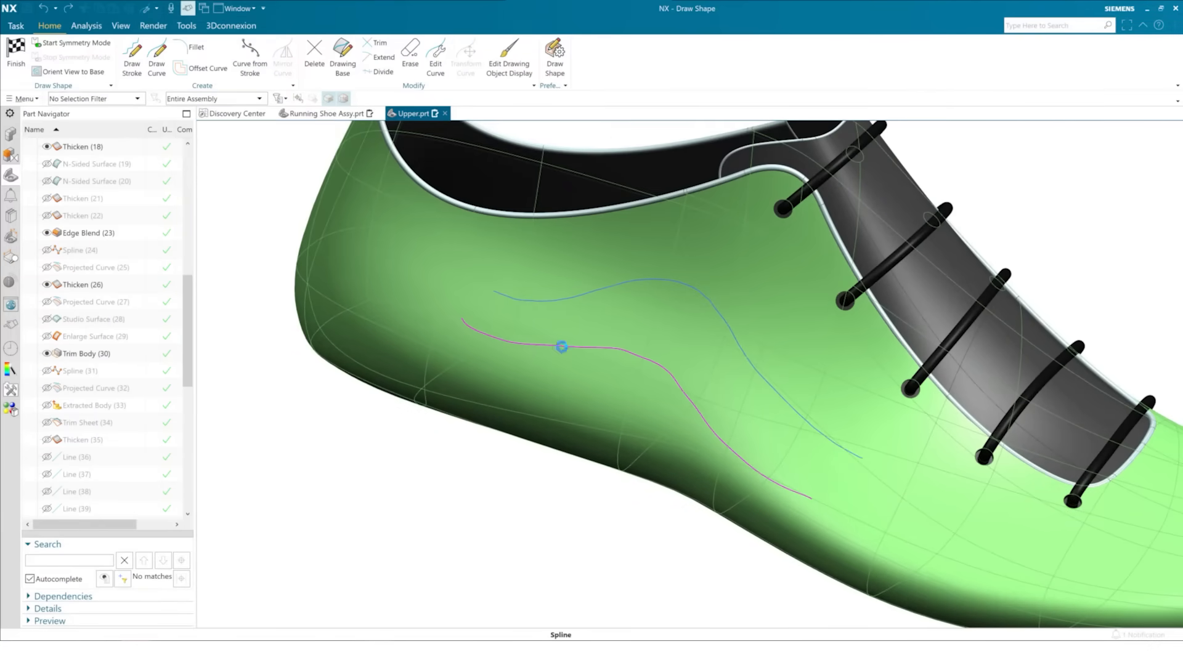
Step: Edit the lower magenta spline and delete surplus intermediate points along it until 10 handles remain
double_click(562, 347)
scroll(653, 443, up, 3)
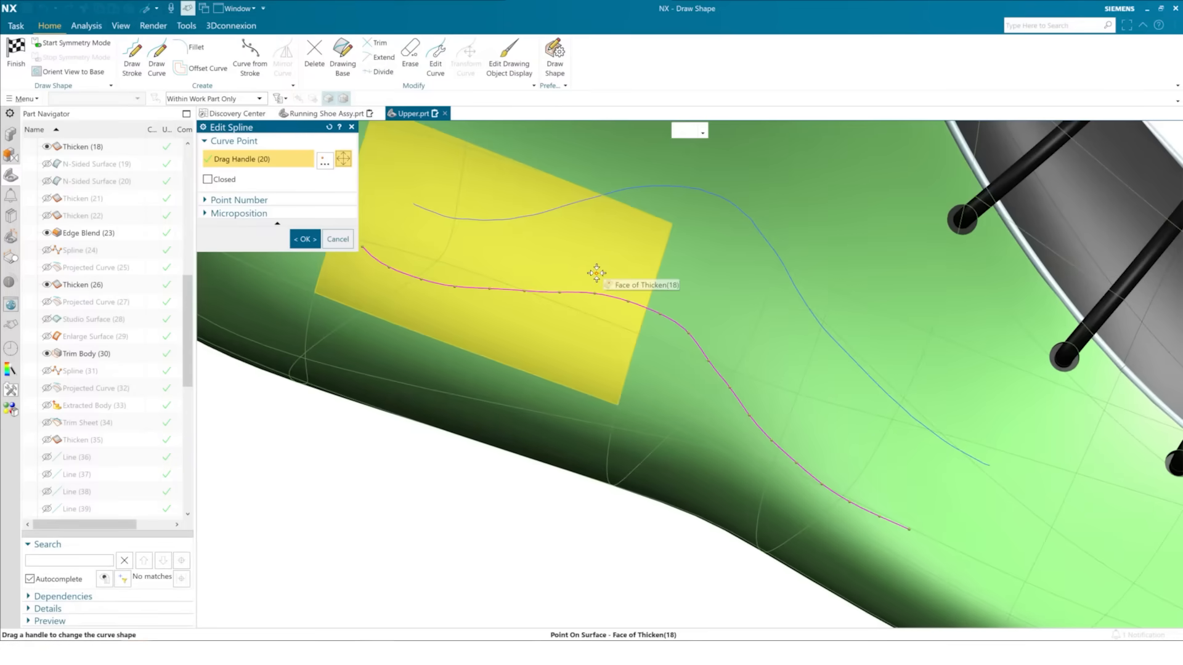
drag(616, 274, 673, 351)
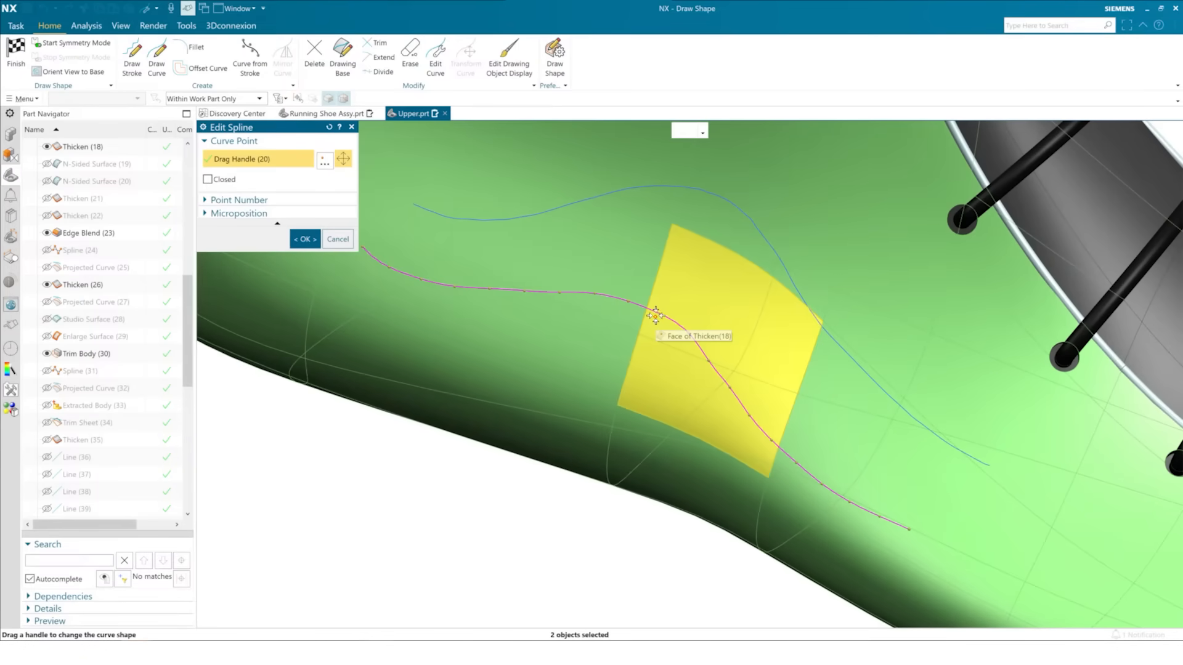
right_click(659, 315)
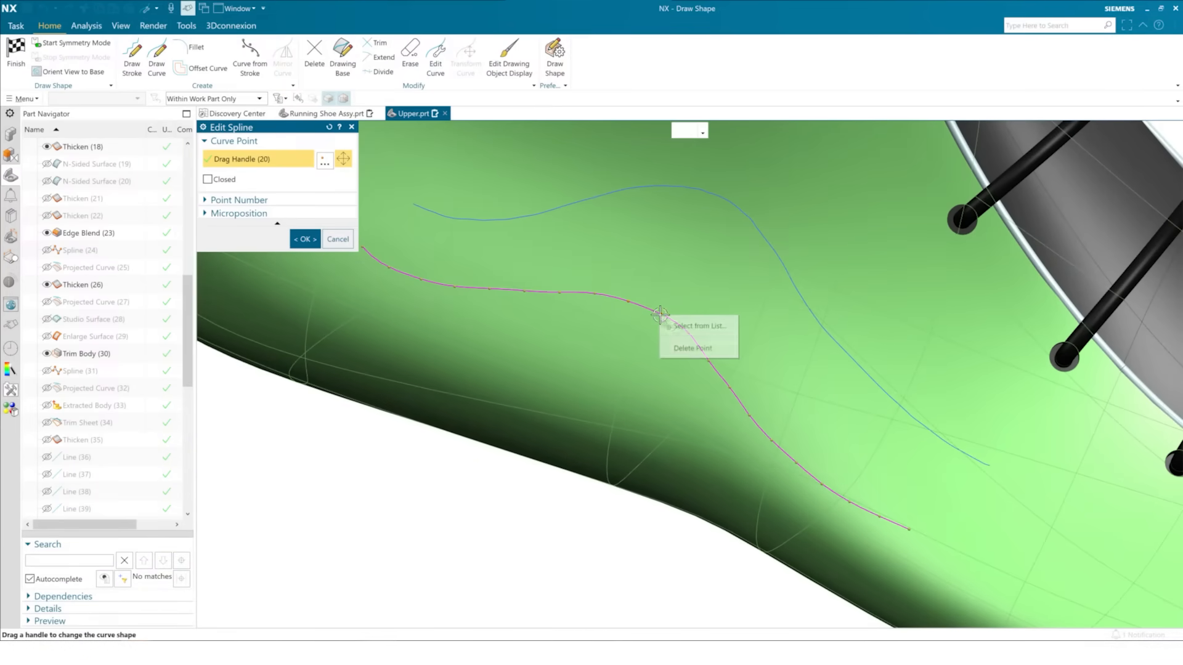
click(687, 348)
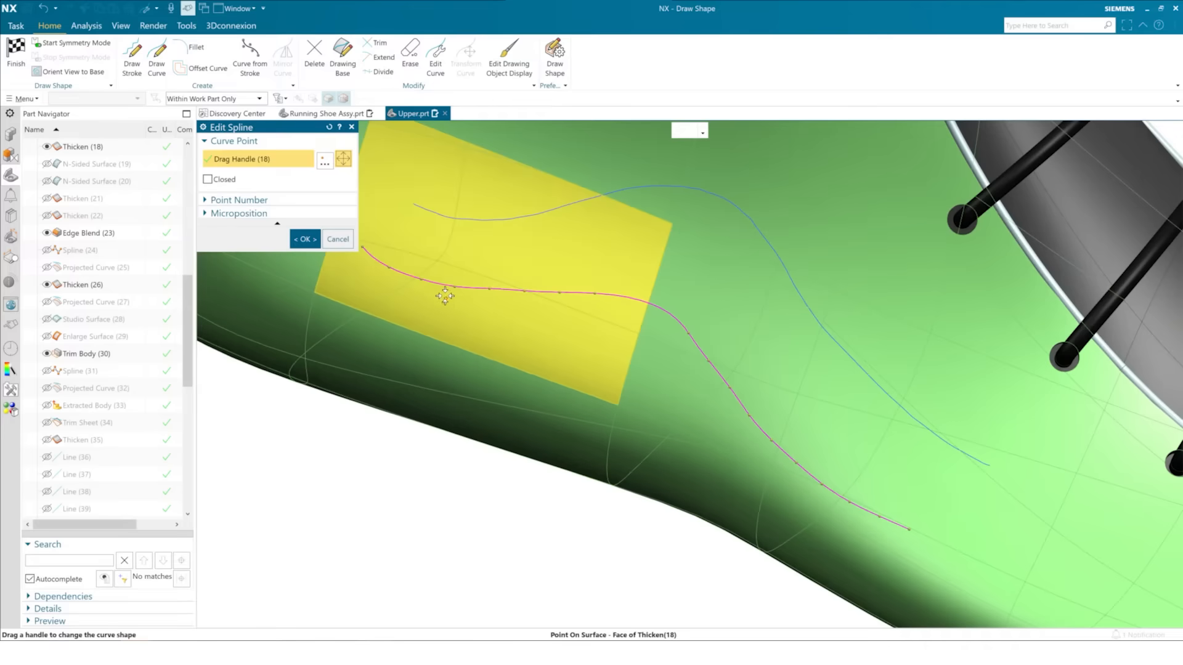
drag(445, 268, 560, 318)
right_click(524, 291)
click(544, 321)
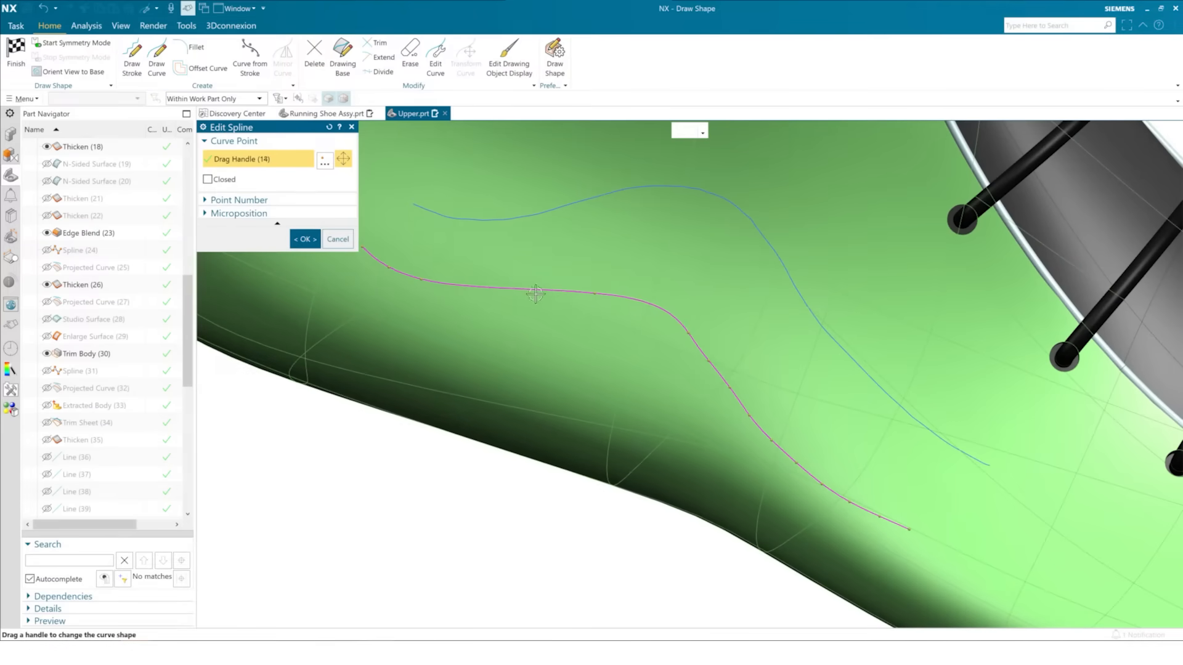
drag(725, 379, 794, 465)
right_click(795, 464)
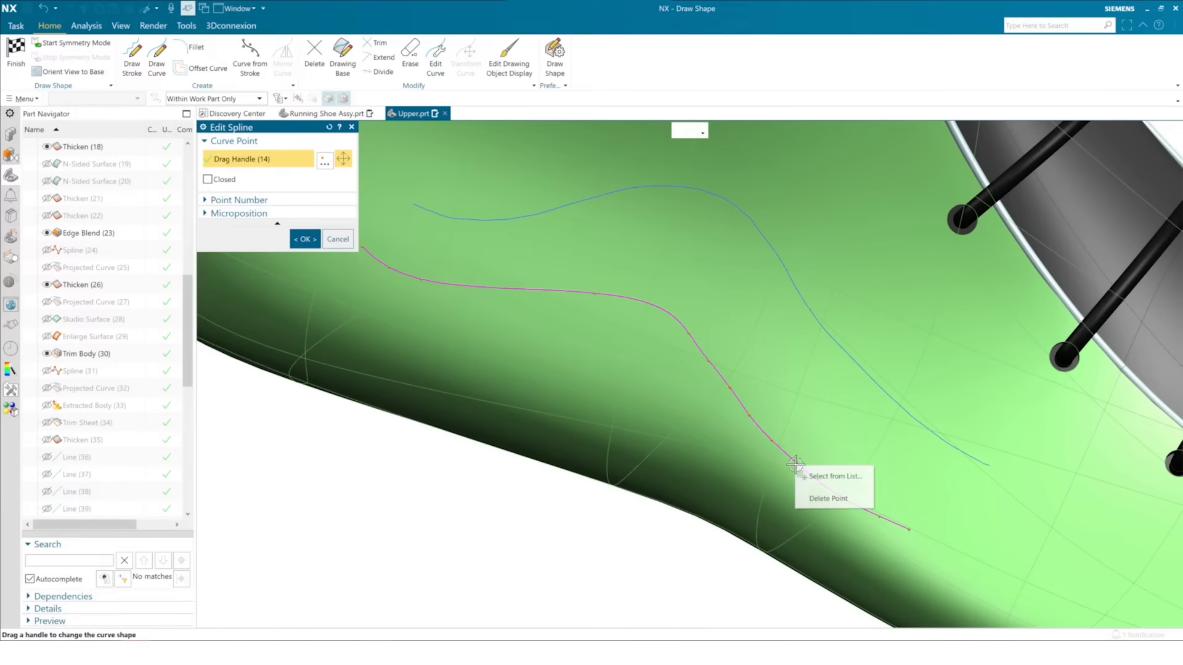
click(828, 498)
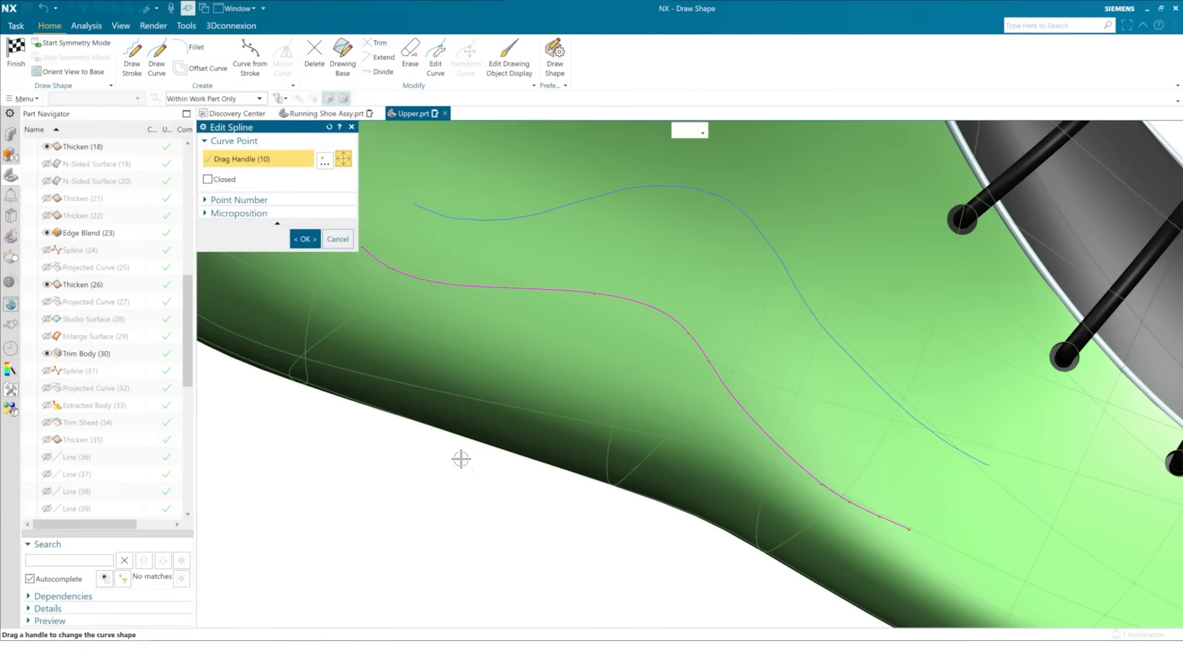
Step: Reshape the lower spline by pulling its heel-side endpoint upward and extending and smoothing its toe-side end forward
scroll(607, 493, down, 2)
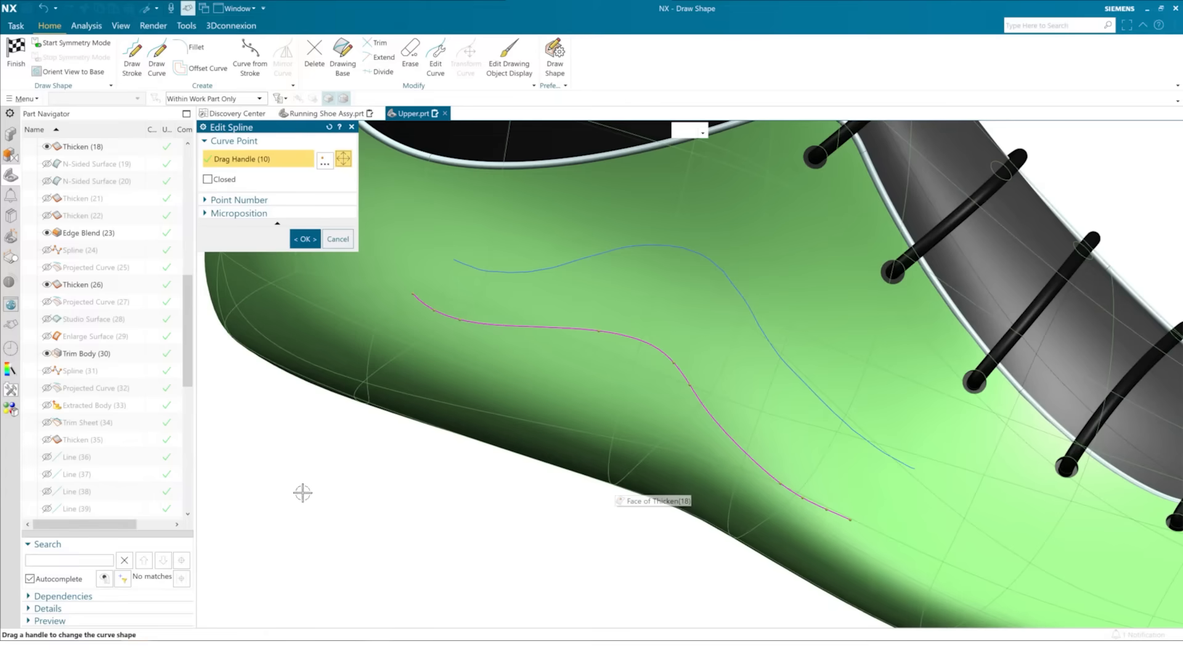
scroll(454, 267, up, 3)
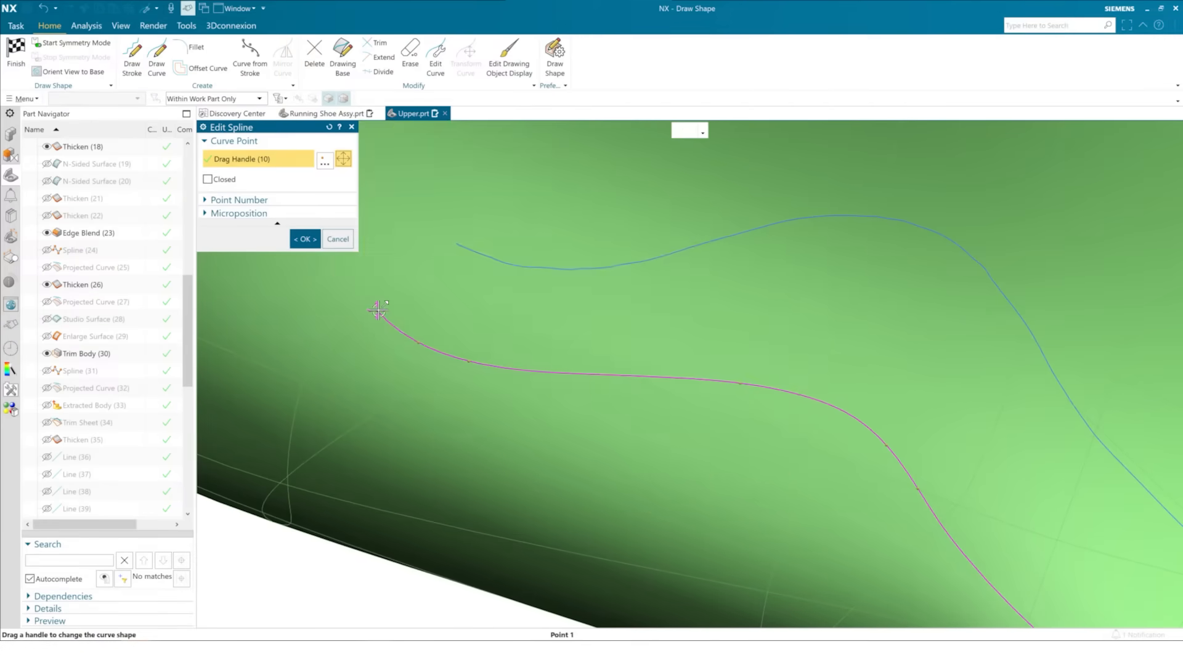
drag(378, 310, 390, 275)
scroll(438, 278, down, 4)
scroll(778, 446, up, 4)
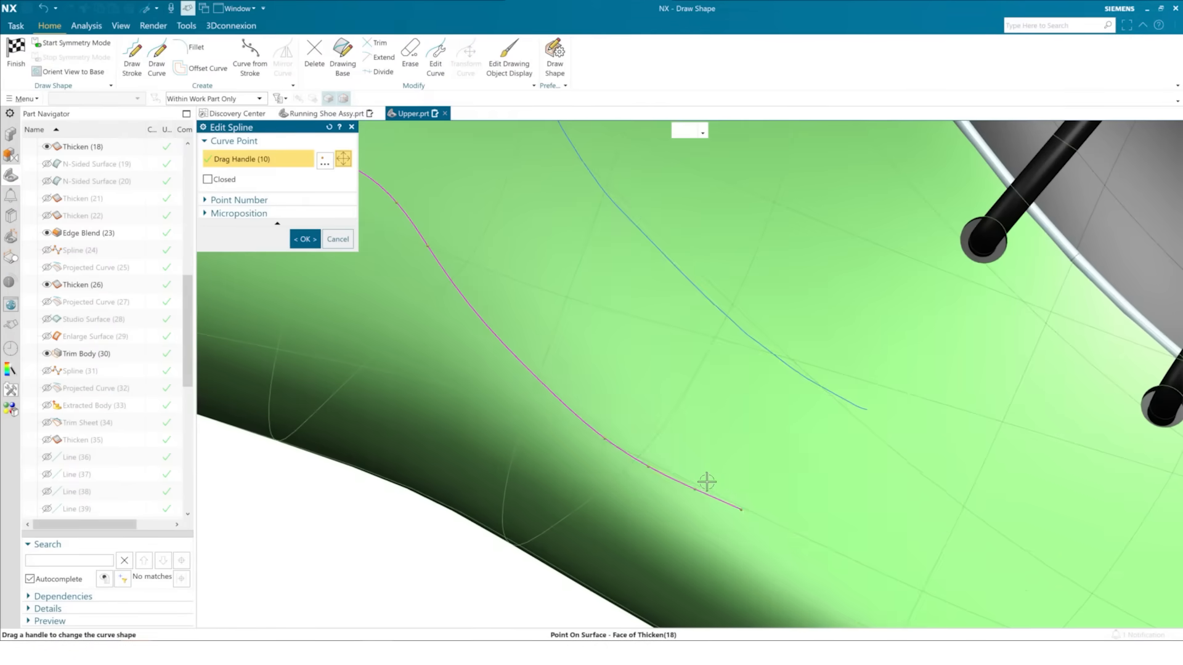
drag(741, 509, 802, 493)
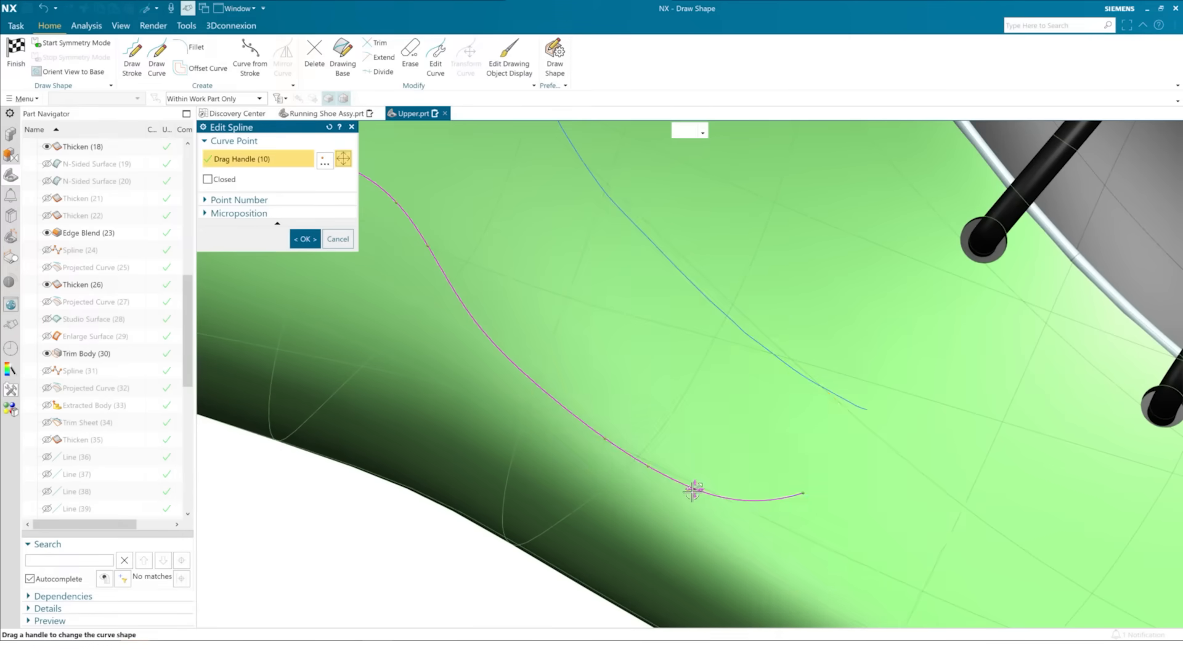
drag(693, 491, 716, 491)
scroll(708, 385, down, 5)
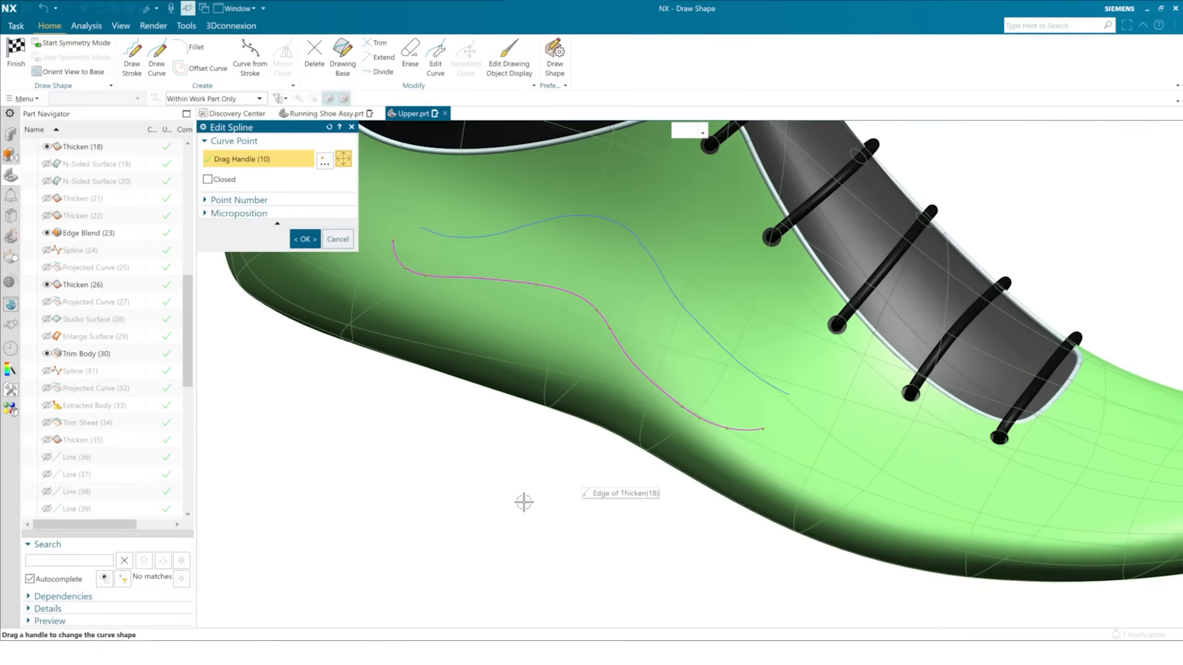
click(304, 239)
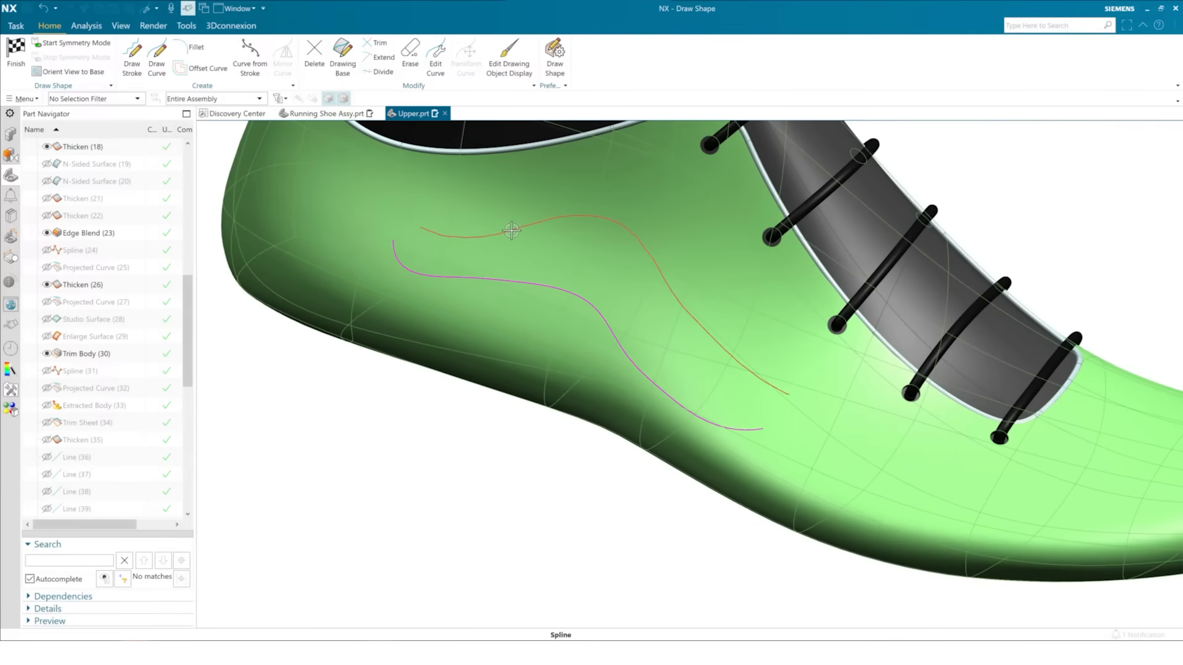
Step: Edit the upper spline and move its heel-side endpoint close to the heel end of the lower curve
double_click(510, 231)
scroll(453, 246, up, 5)
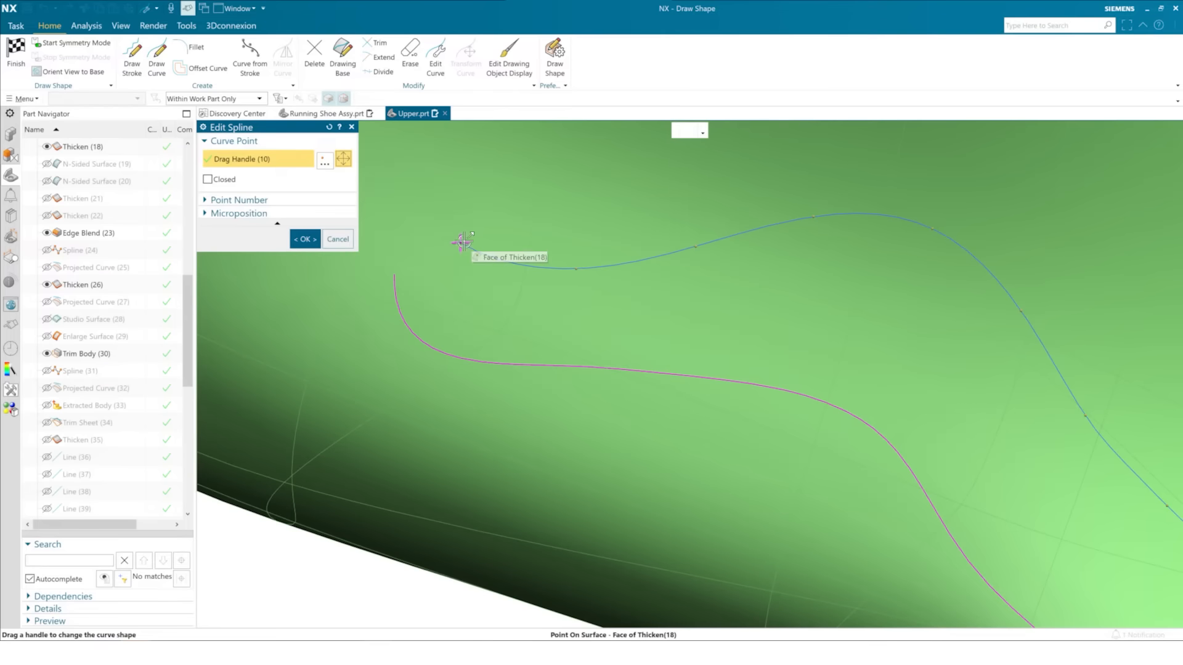
drag(456, 252, 427, 274)
Step: Smooth the upper spline's toe-side run by deleting surplus points down to 8 handles, and pull its endpoint down close to the lower curve
scroll(430, 241, down, 5)
scroll(431, 241, down, 3)
scroll(702, 409, up, 5)
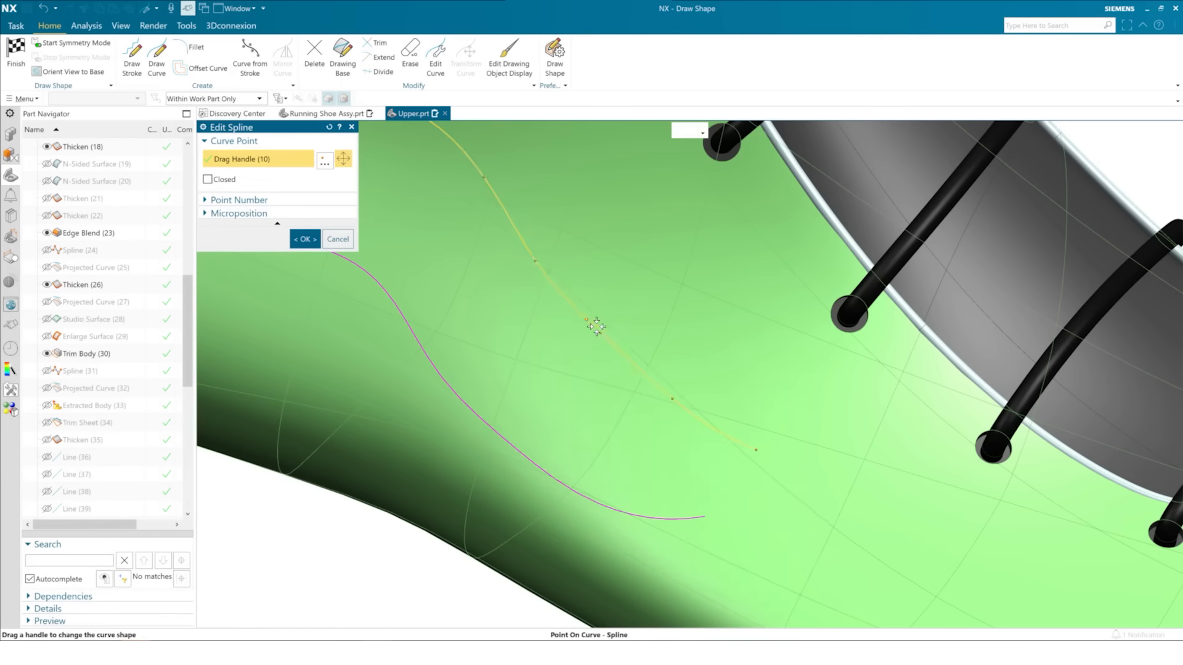
drag(586, 319, 673, 400)
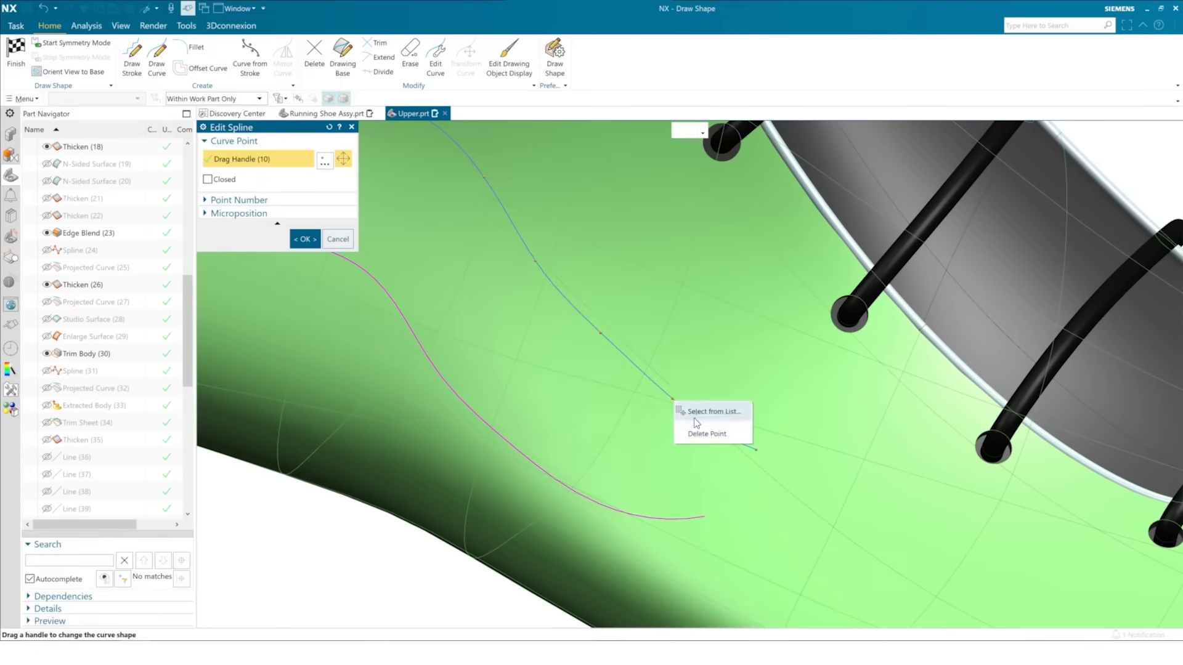
key(Delete)
drag(757, 448, 663, 483)
scroll(802, 340, down, 5)
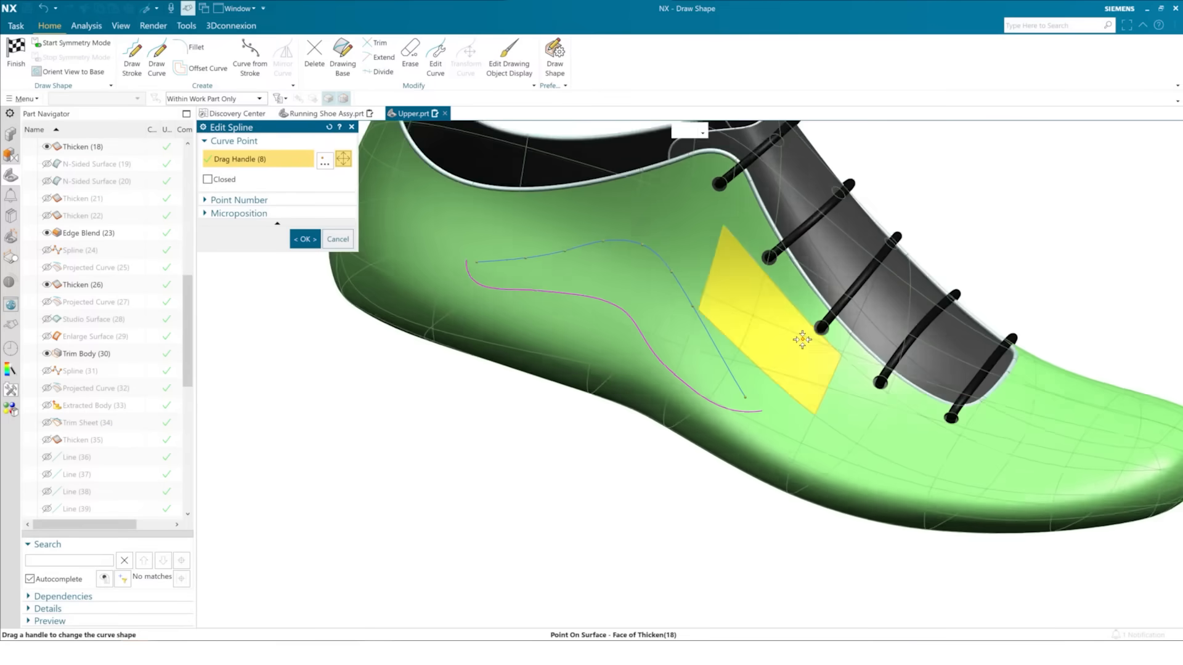
scroll(729, 315, up, 2)
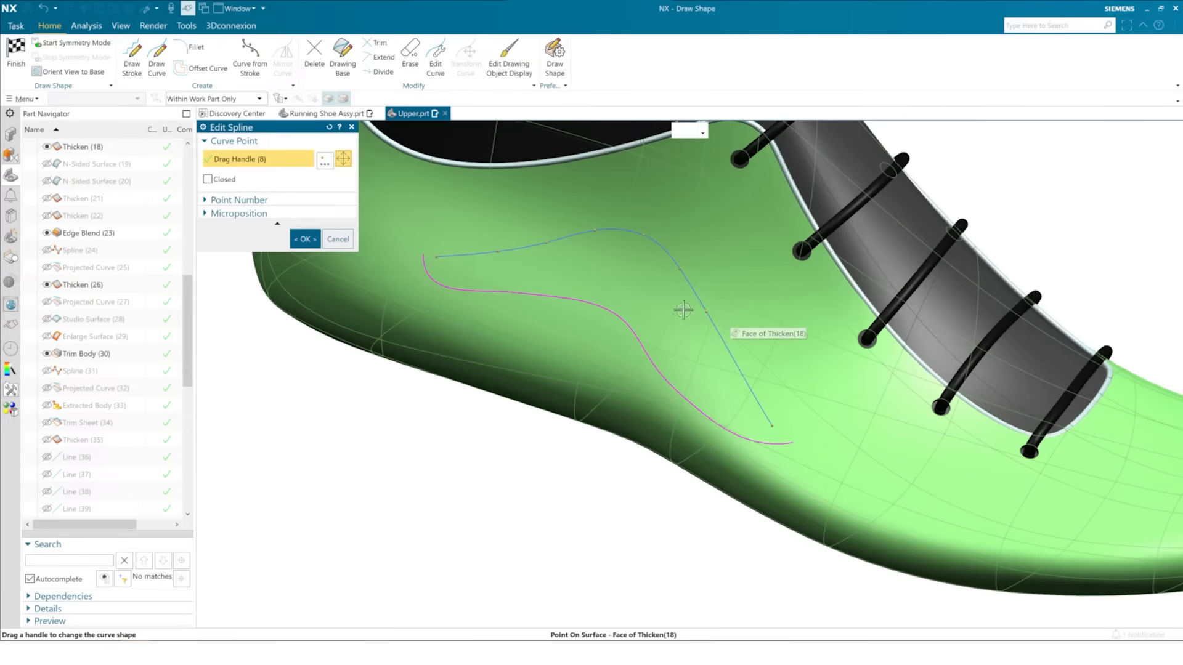
click(305, 239)
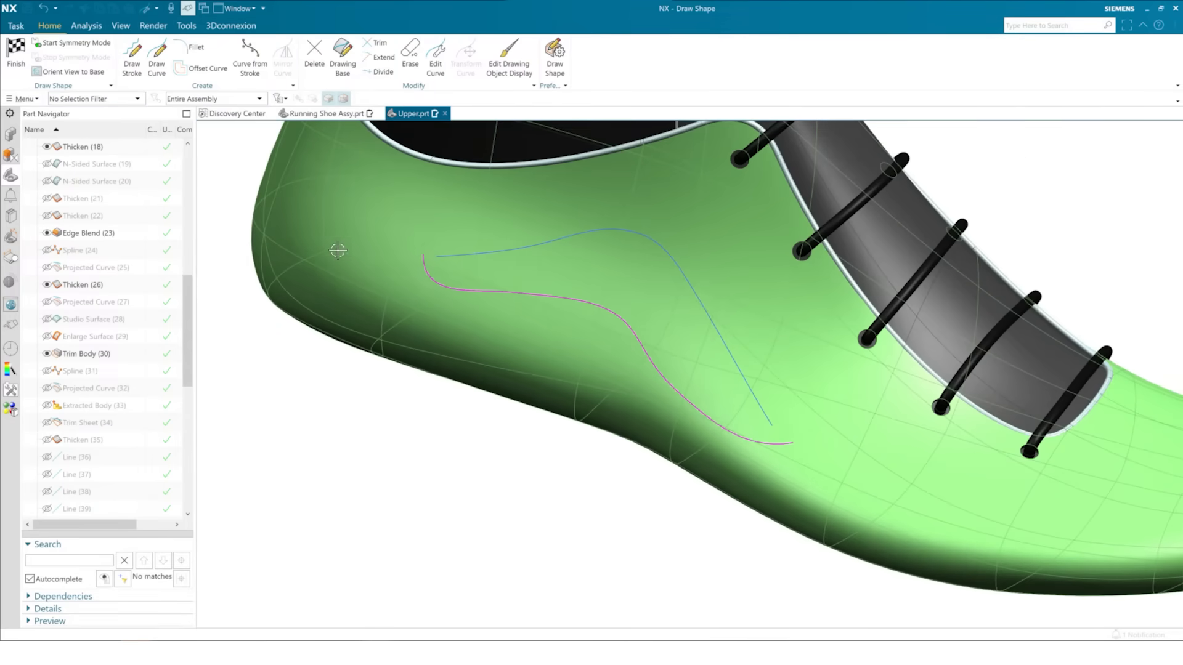
Step: Extend the upper spline at its heel and toe ends until it meets the lower magenta curve
click(382, 56)
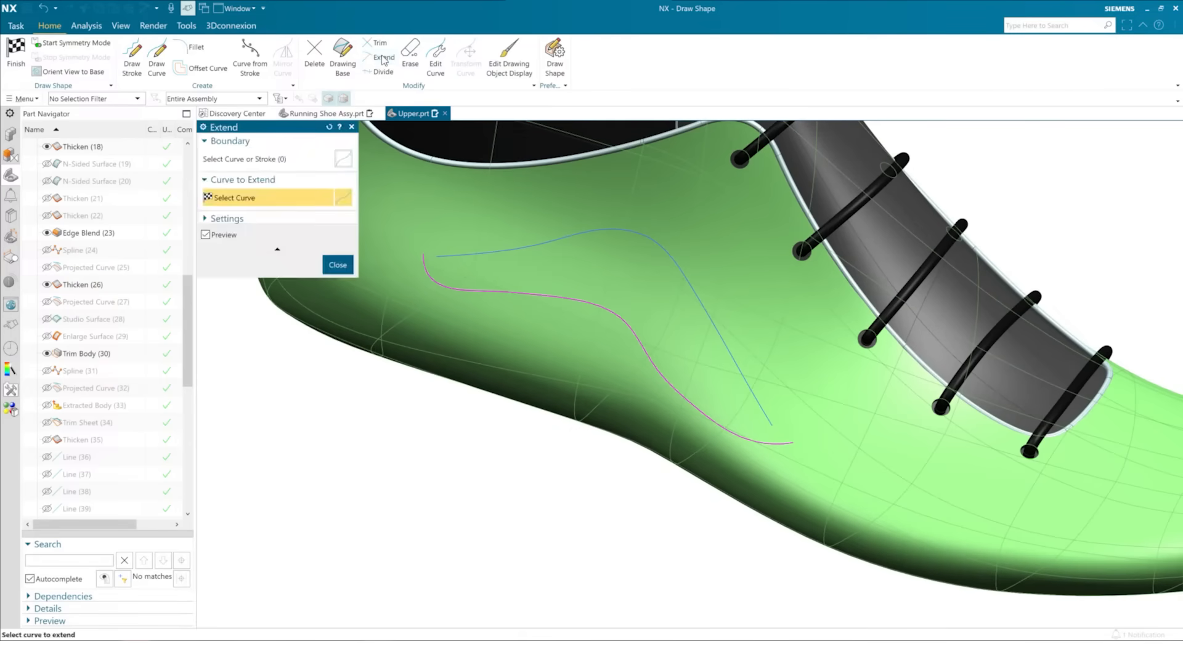
click(444, 256)
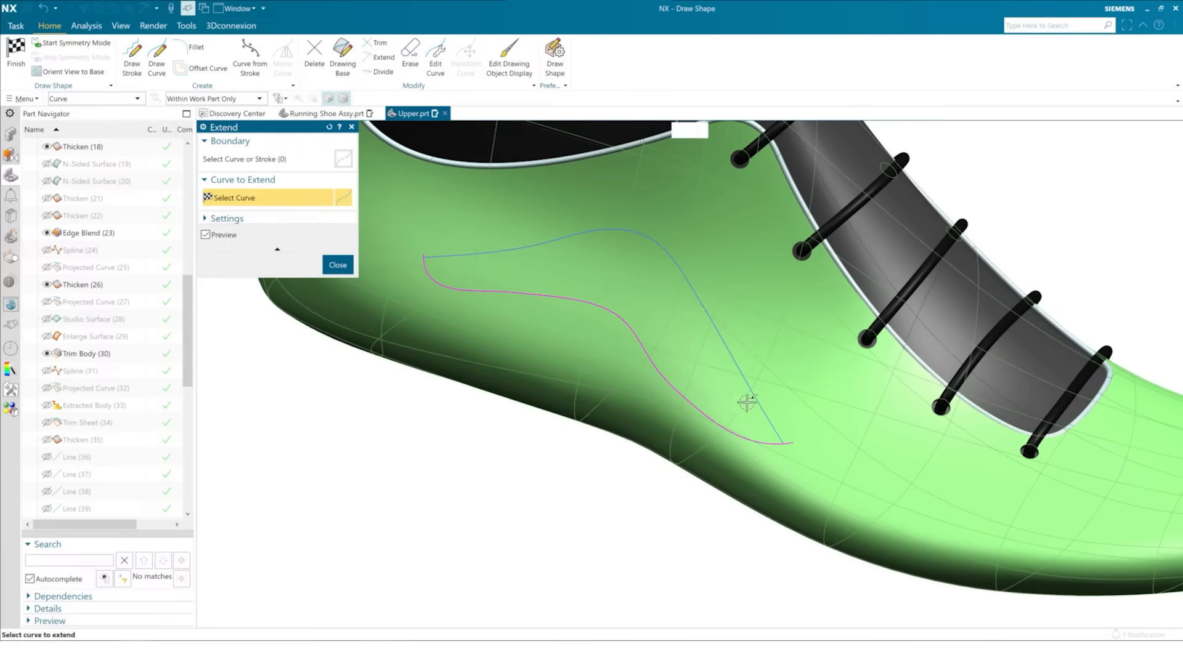
click(337, 265)
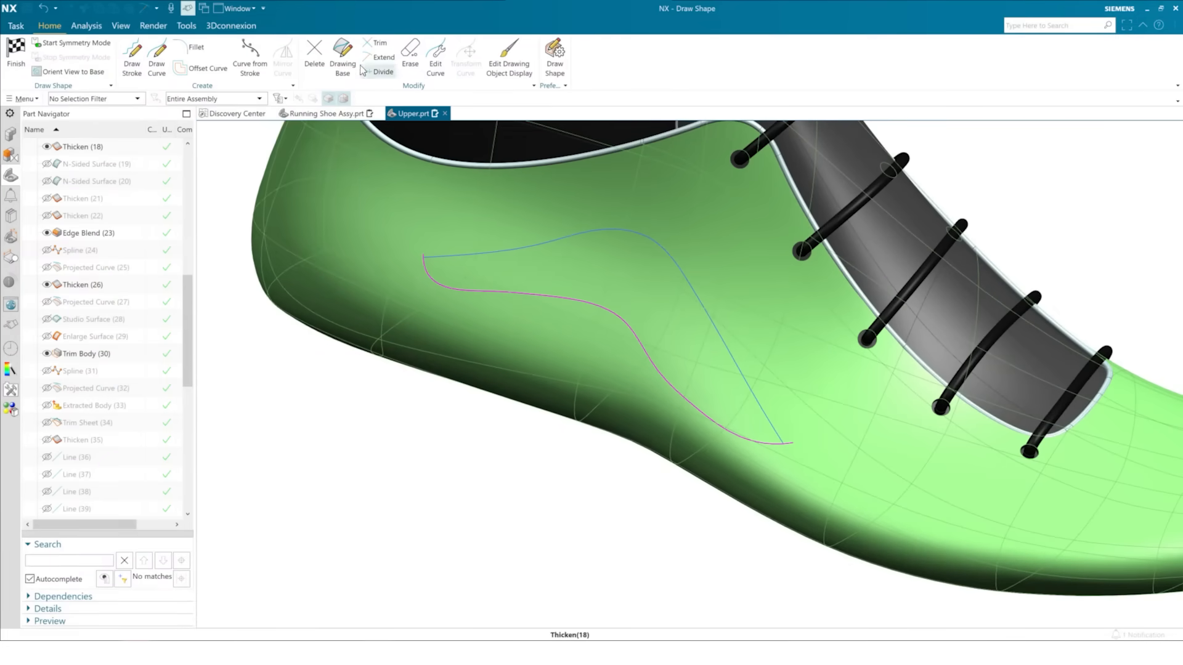
Step: Trim the overhanging ends of the lower magenta curve beyond its heel-side and toe-side intersections with the upper spline
click(377, 42)
scroll(405, 264, up, 5)
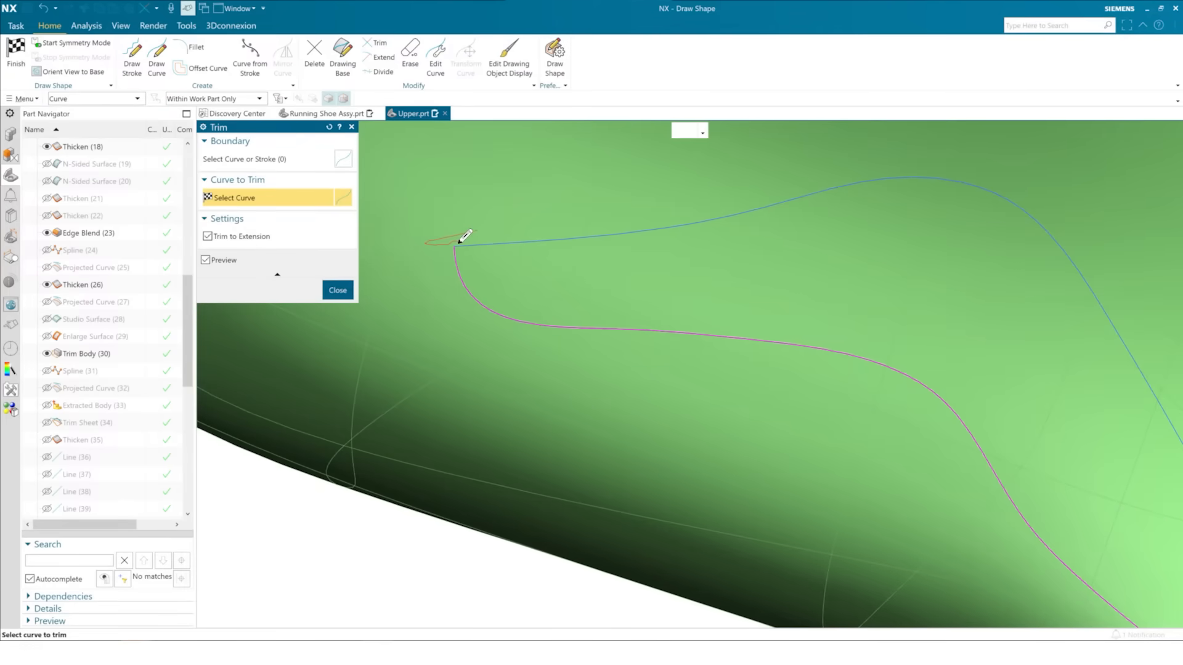
scroll(536, 188, down, 5)
scroll(719, 327, up, 4)
scroll(719, 327, up, 2)
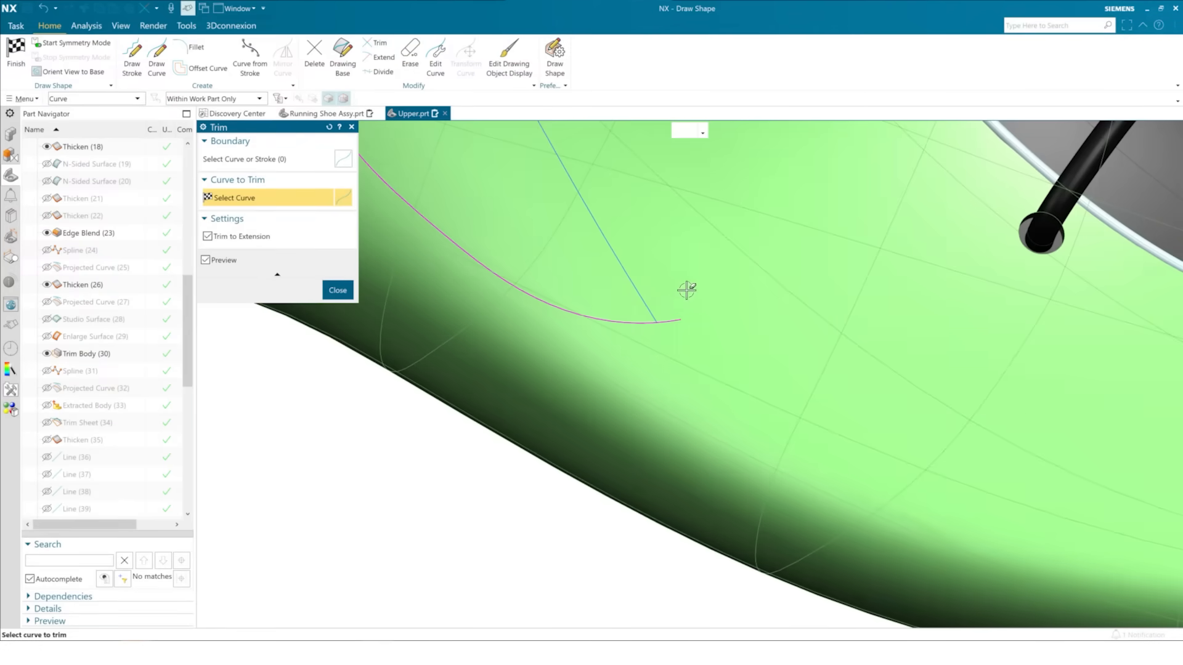
click(338, 290)
scroll(733, 528, down, 3)
scroll(733, 528, down, 3)
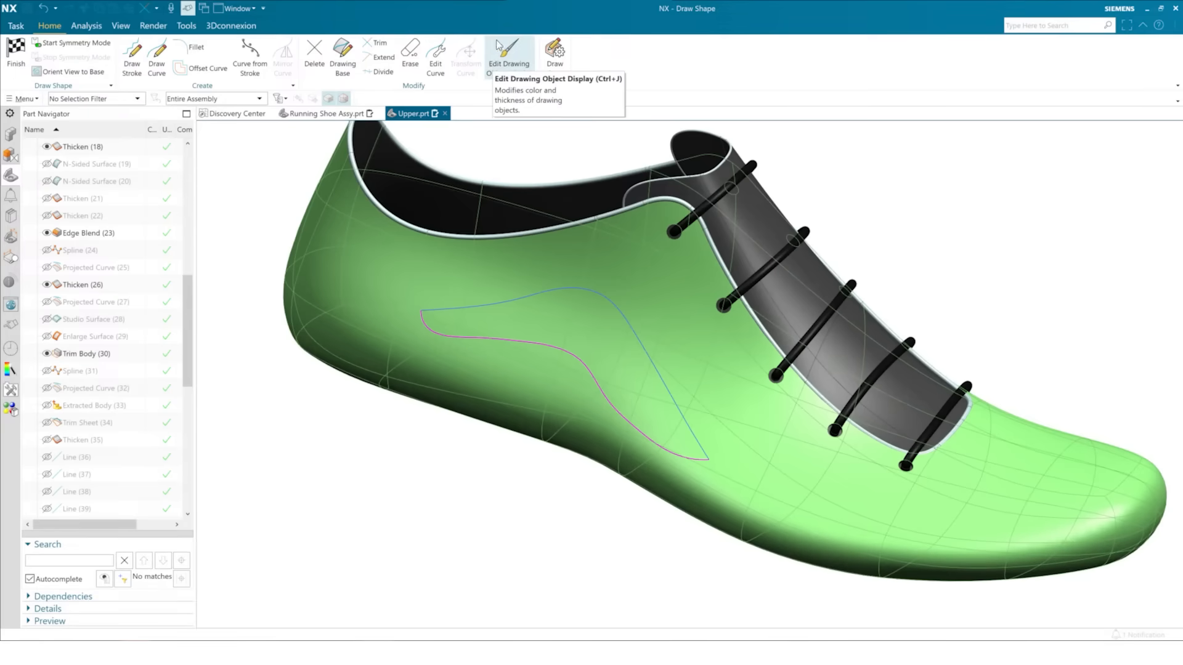
Step: Change the upper curve's display to 2.00 mm thickness and magenta to match the lower curve
click(520, 40)
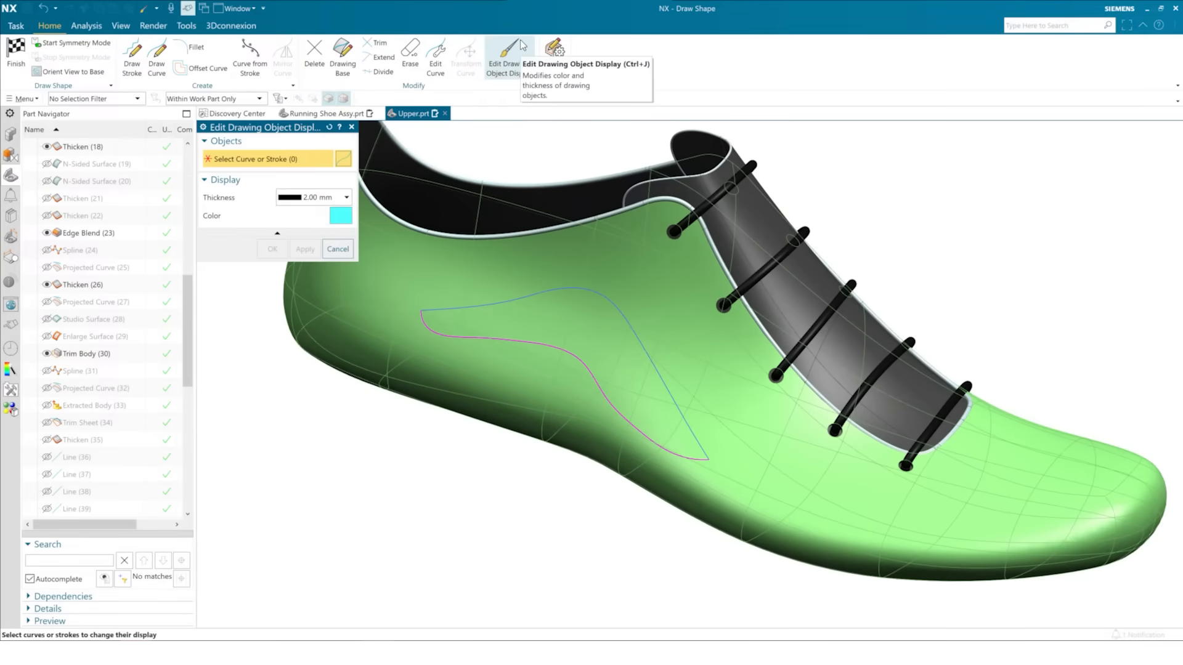
click(476, 307)
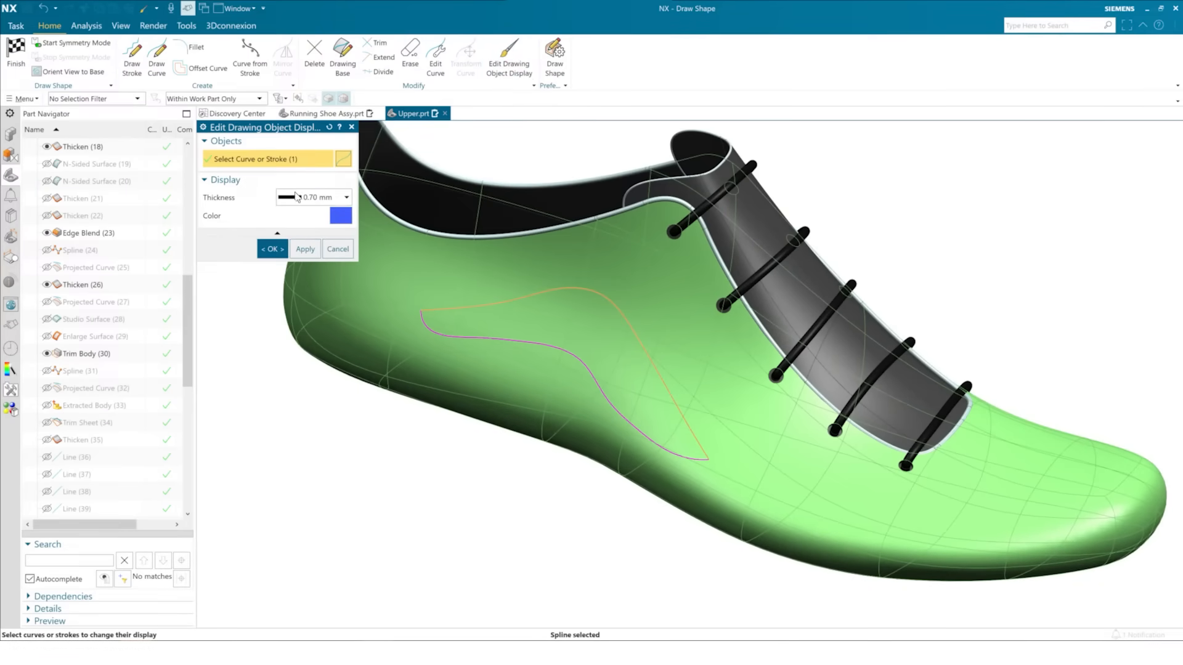
click(297, 196)
click(291, 335)
click(336, 217)
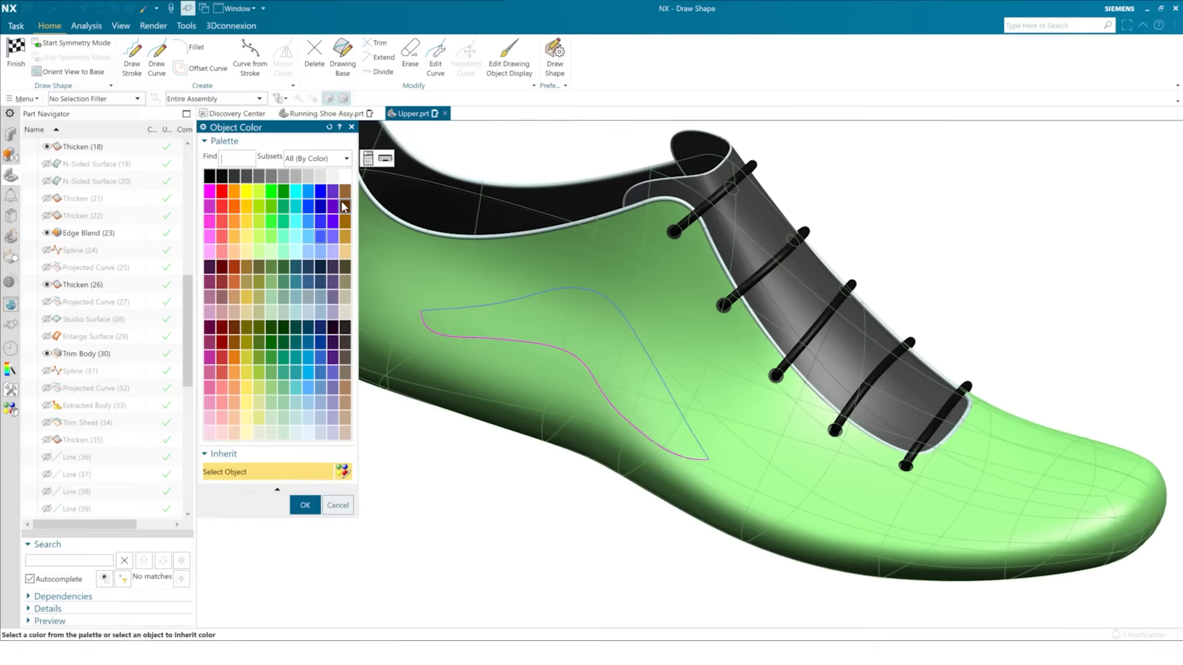
click(296, 221)
click(210, 206)
click(308, 504)
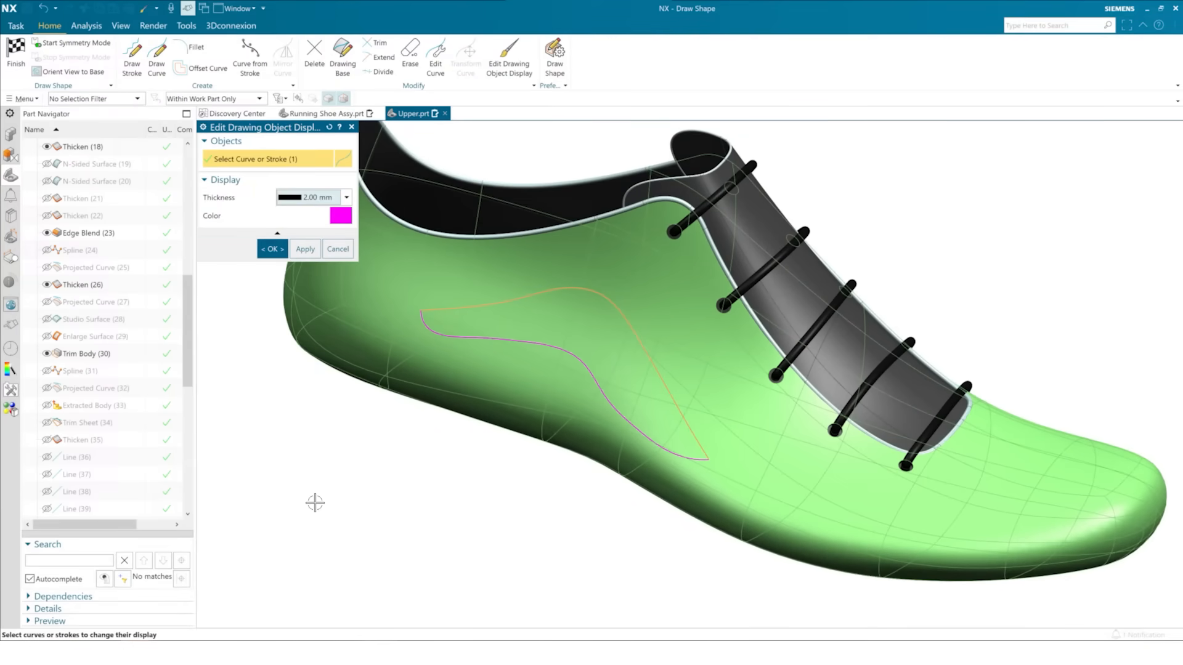
click(271, 247)
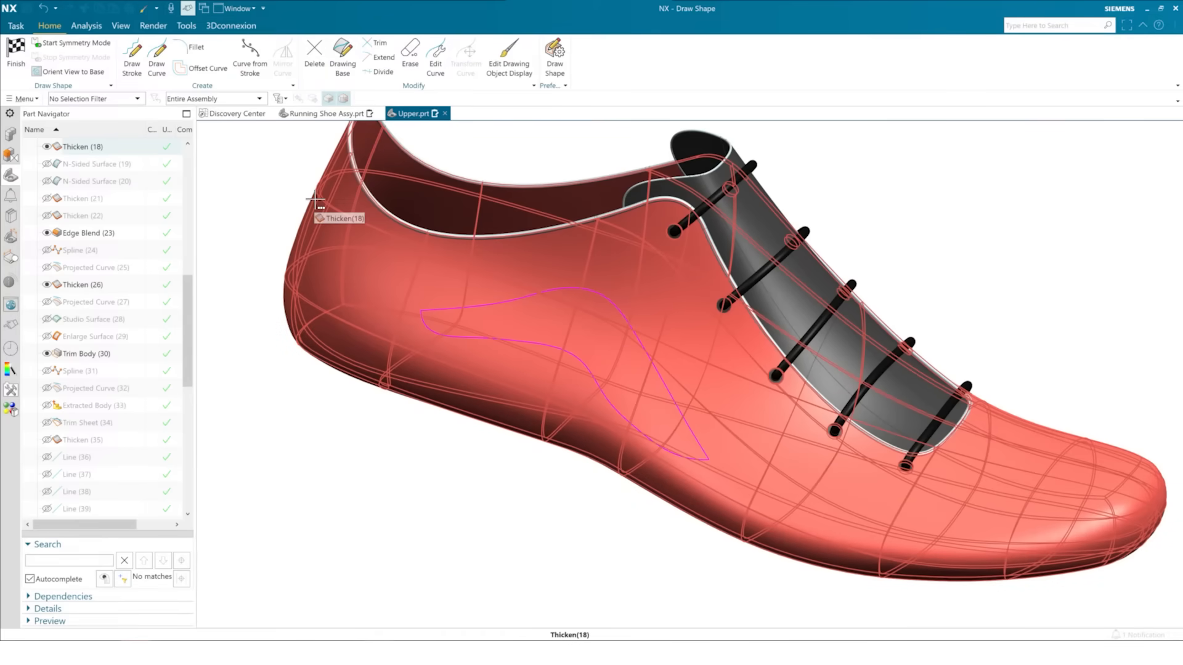
Step: Fillet the sharp toe-side corner between the upper and lower curves, trimming the input curves
click(194, 48)
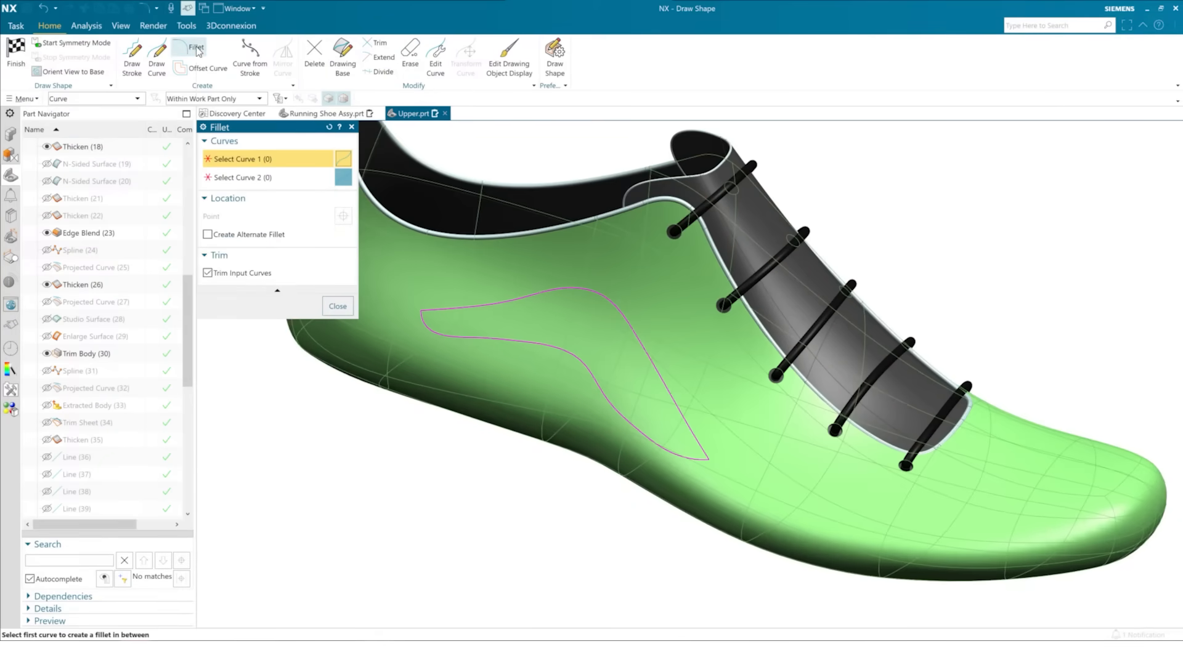
click(694, 442)
click(694, 443)
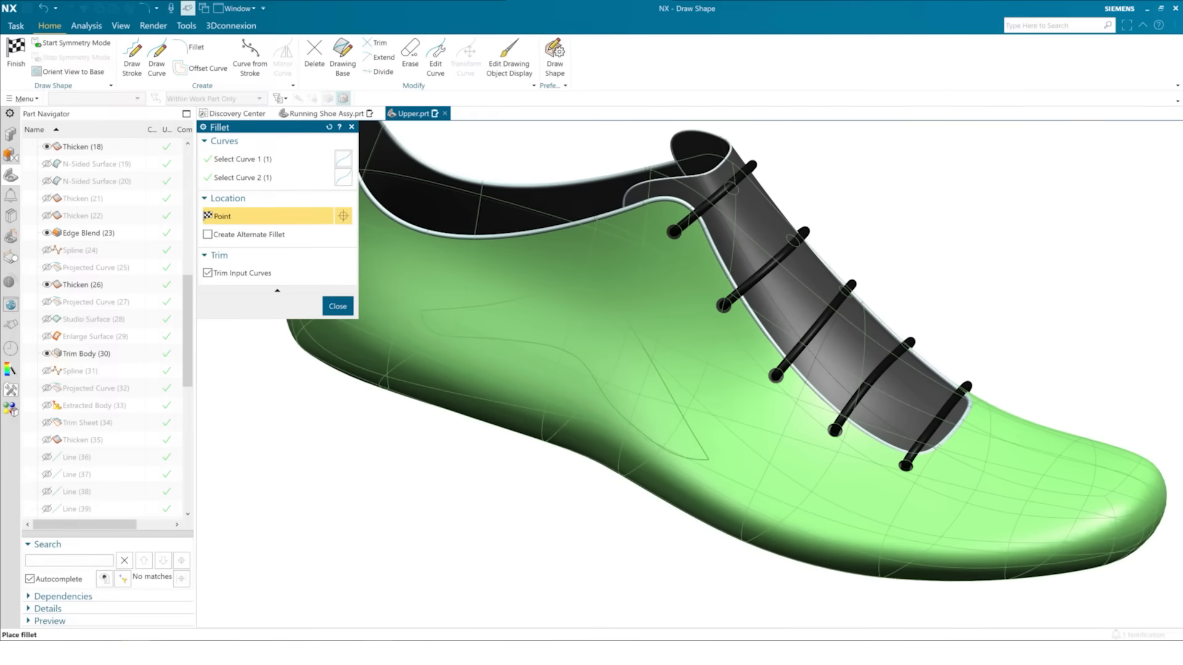
click(696, 449)
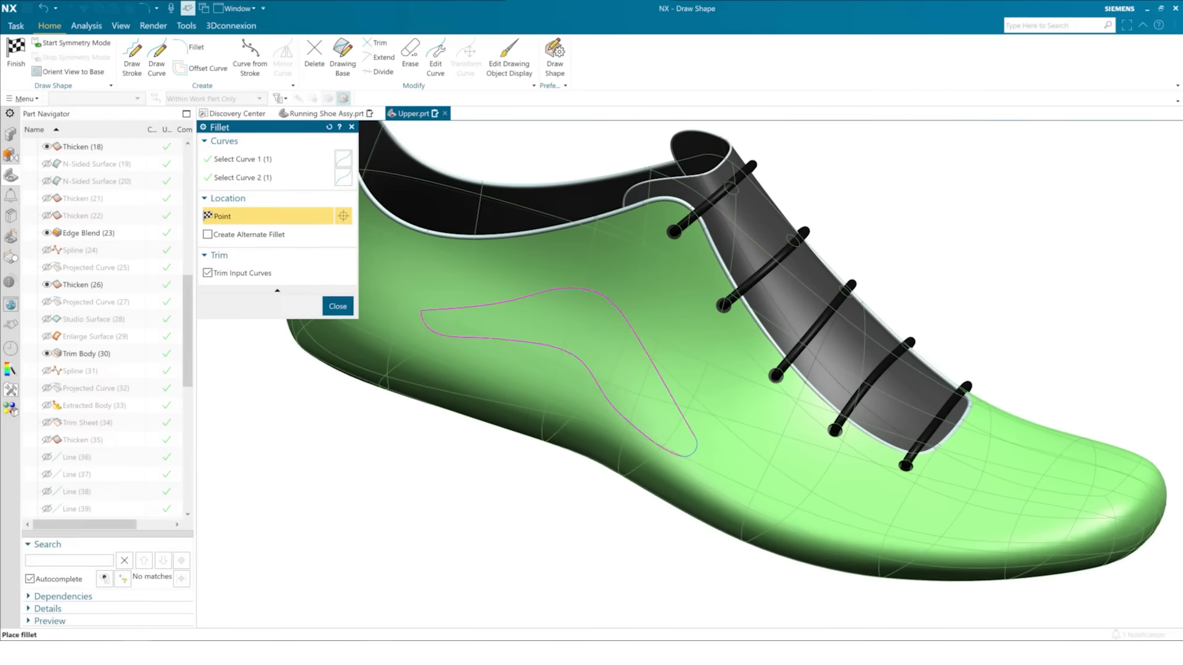
click(336, 307)
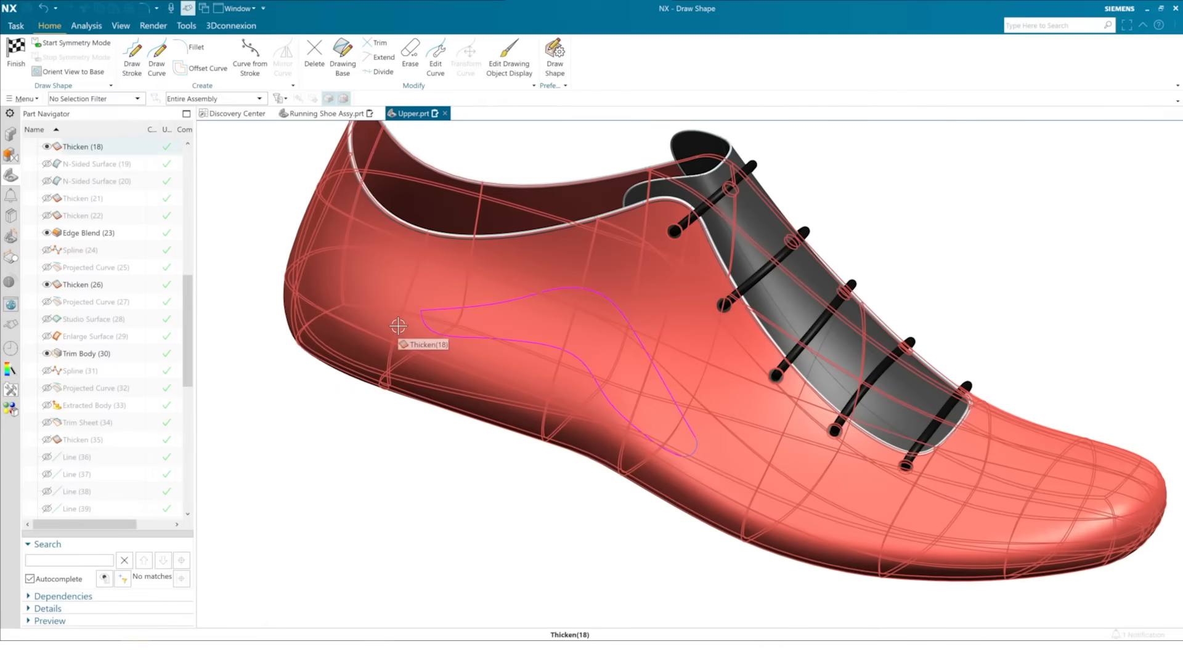
Step: Offset the connected closed outline outward by 5 mm with corner treatment Keep, and finish the Draw Shape task
click(205, 69)
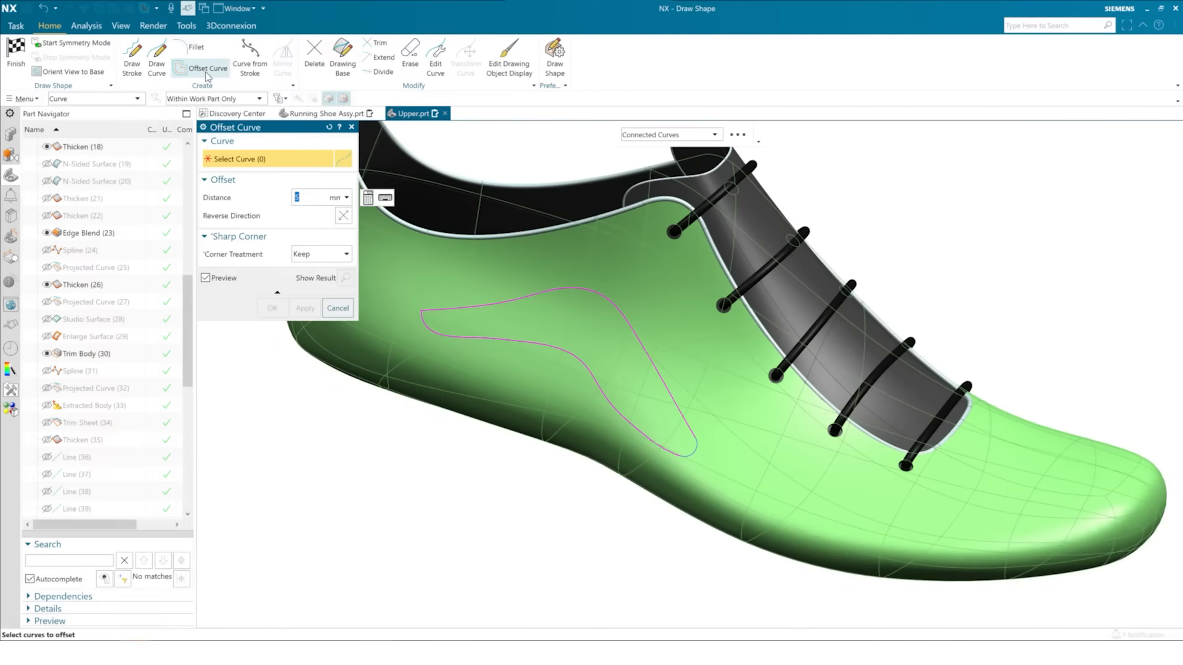
click(480, 304)
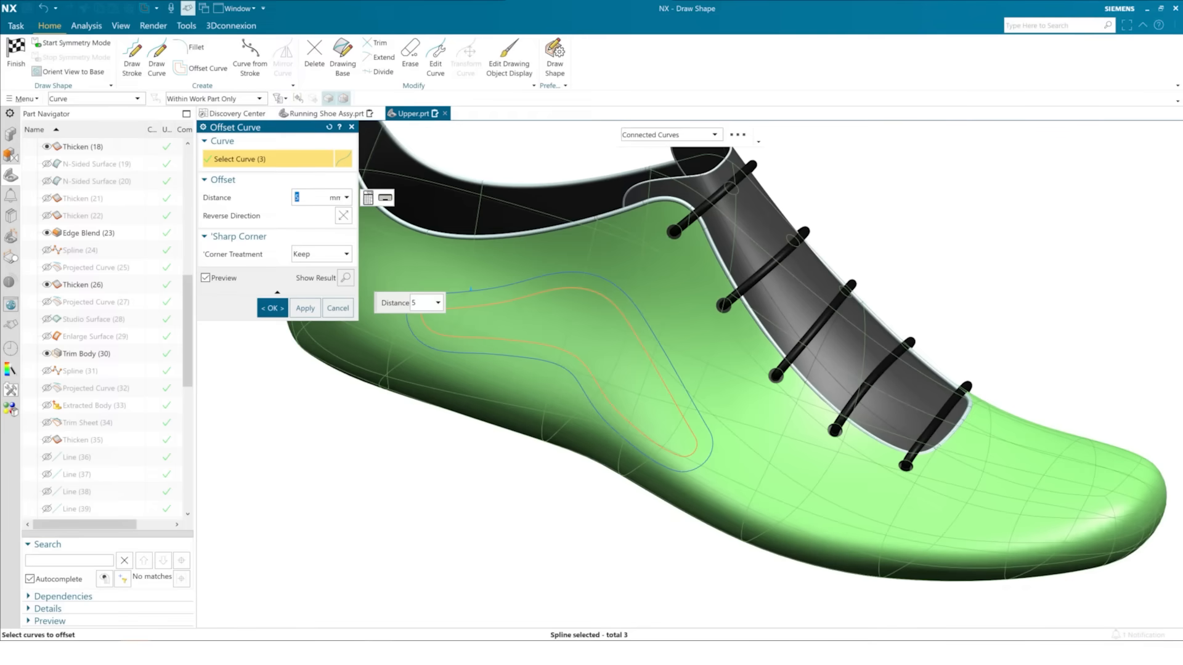
click(272, 308)
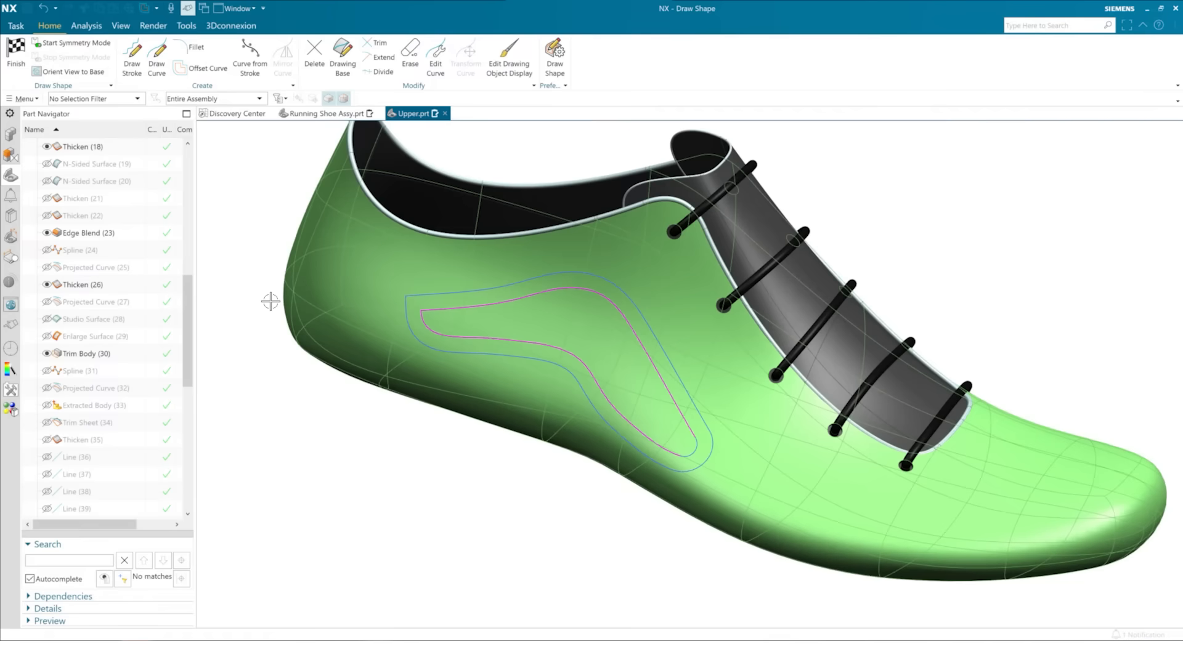
click(23, 53)
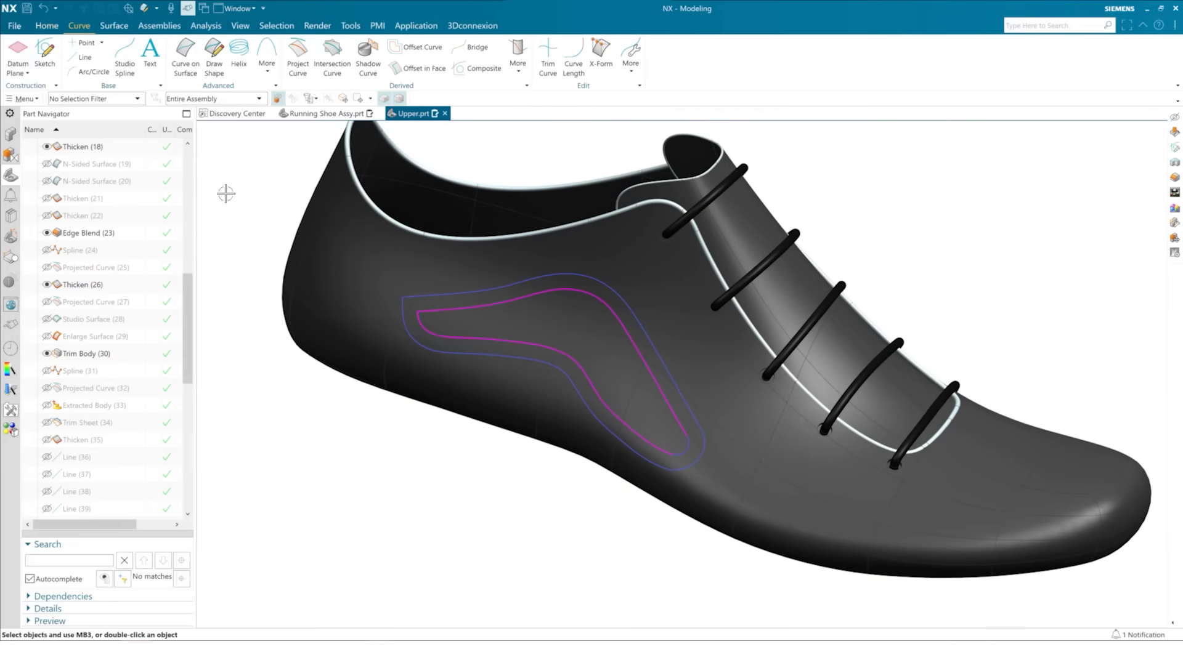
Step: Hide Draw Shape (71) and show the prepared Draw Shape (63) and Draw Shape (65) designs on the upper
scroll(517, 367, down, 3)
middle_drag(465, 454, 512, 470)
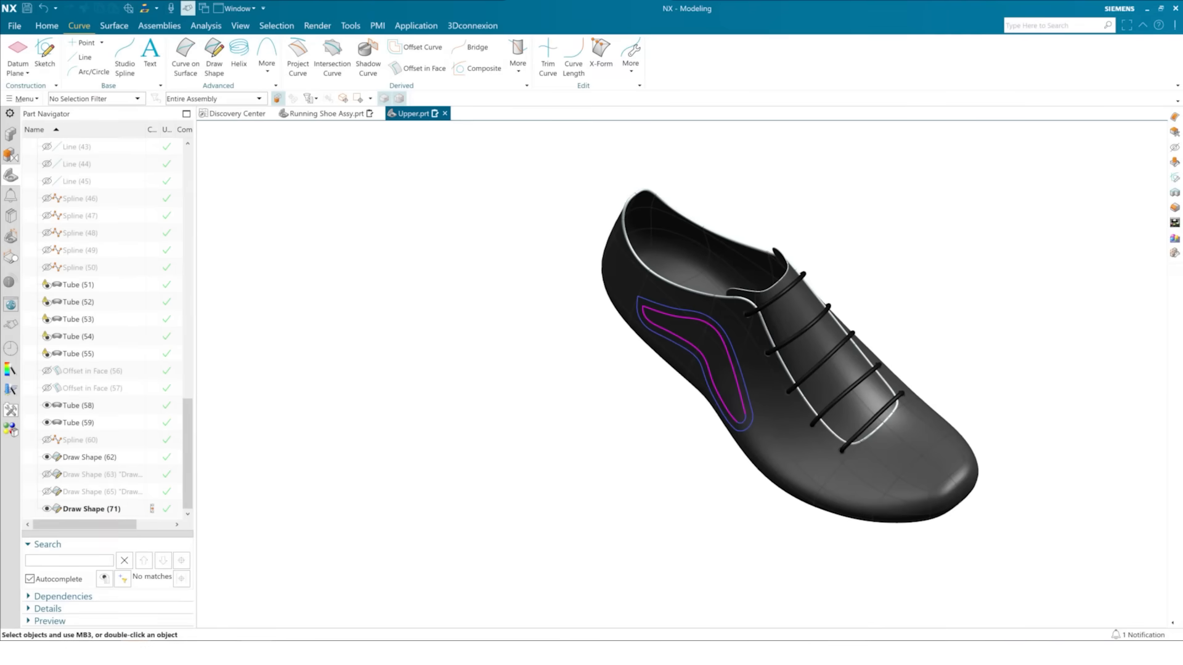
middle_drag(464, 301, 486, 274)
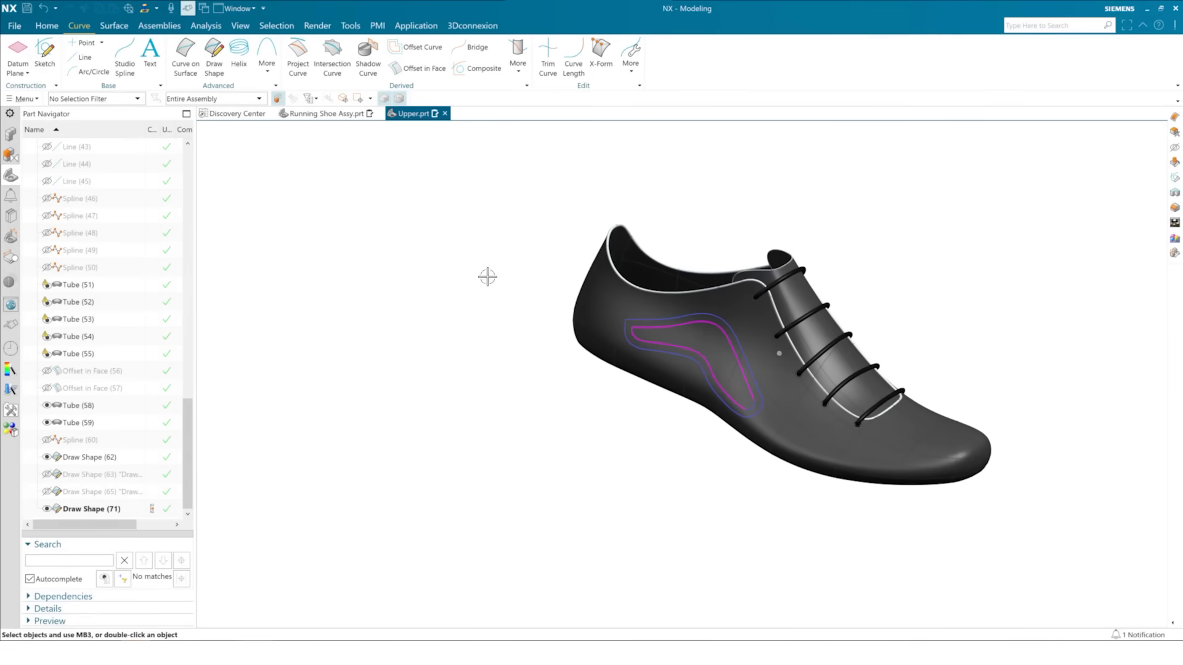
click(46, 509)
click(46, 492)
click(46, 474)
middle_drag(689, 385, 650, 396)
scroll(895, 446, down, 5)
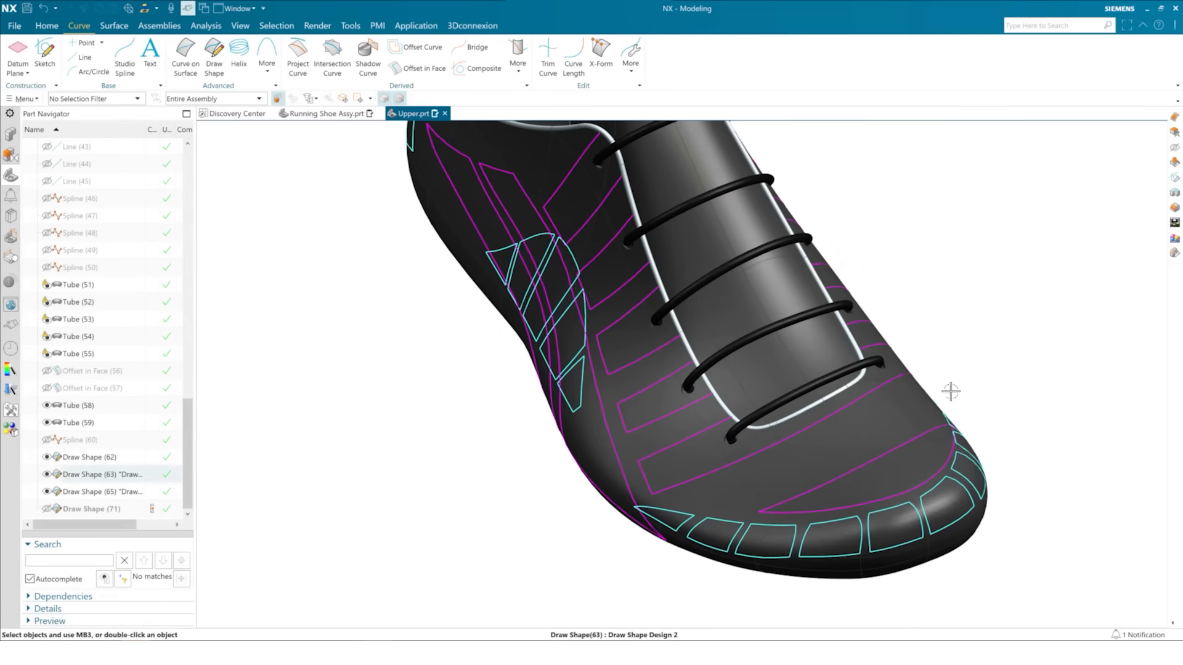
Step: Create a fill surface from the two tangent magenta curves outlining the crescent at the toe
text(f)
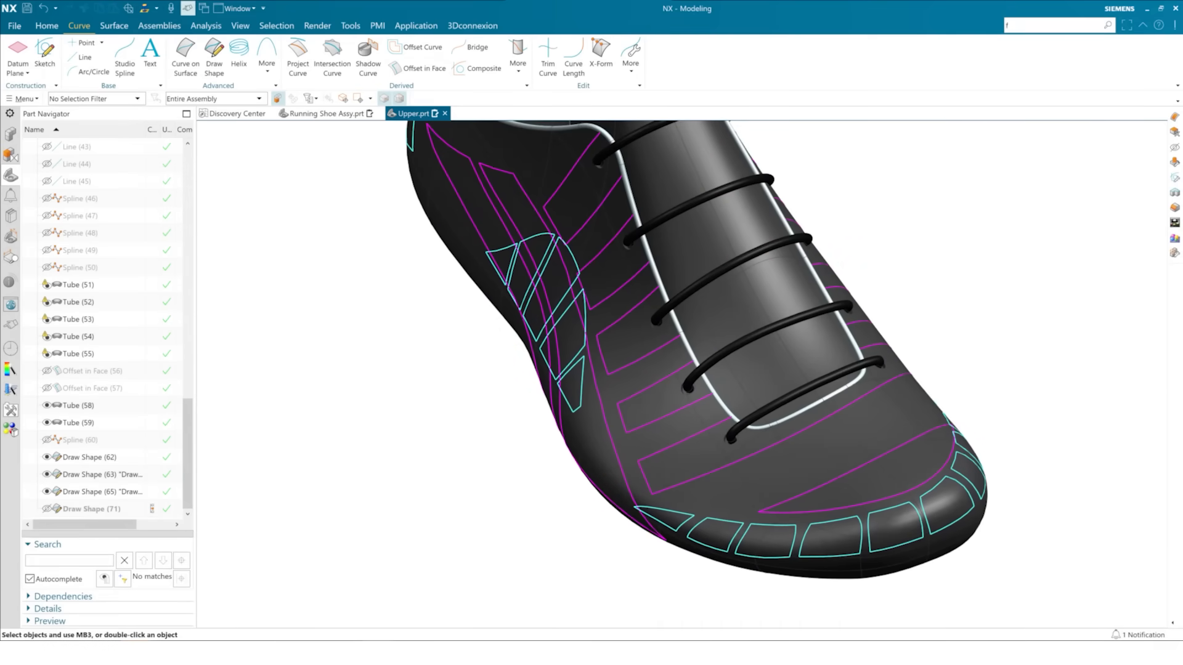
text(ill)
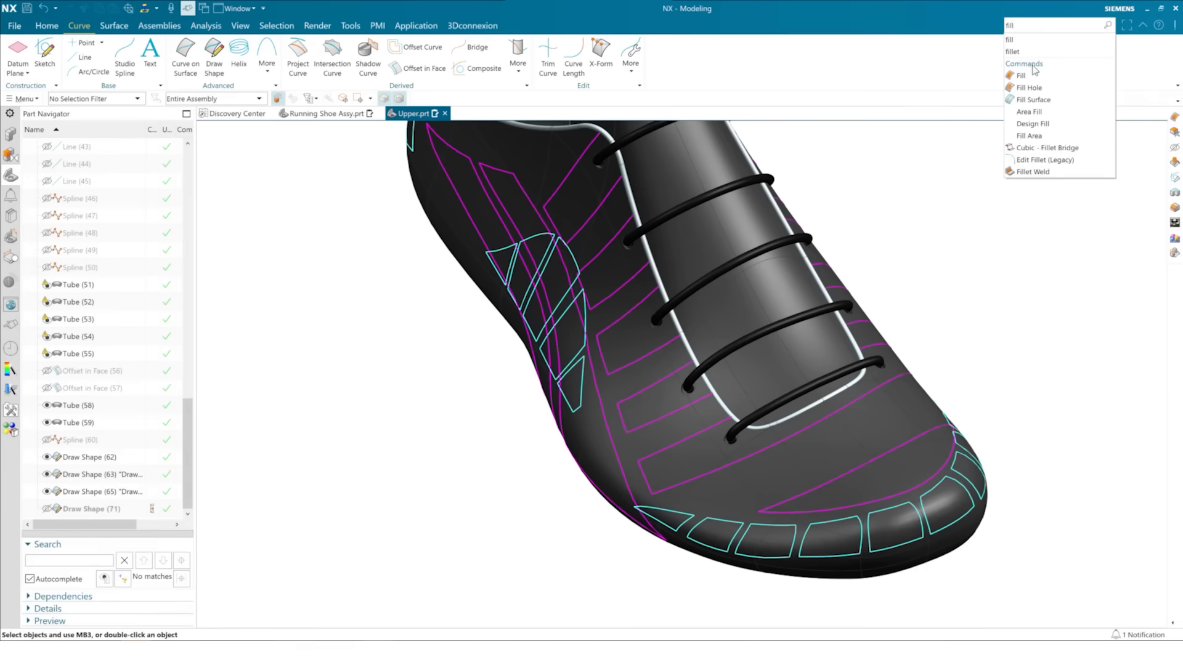
click(1033, 99)
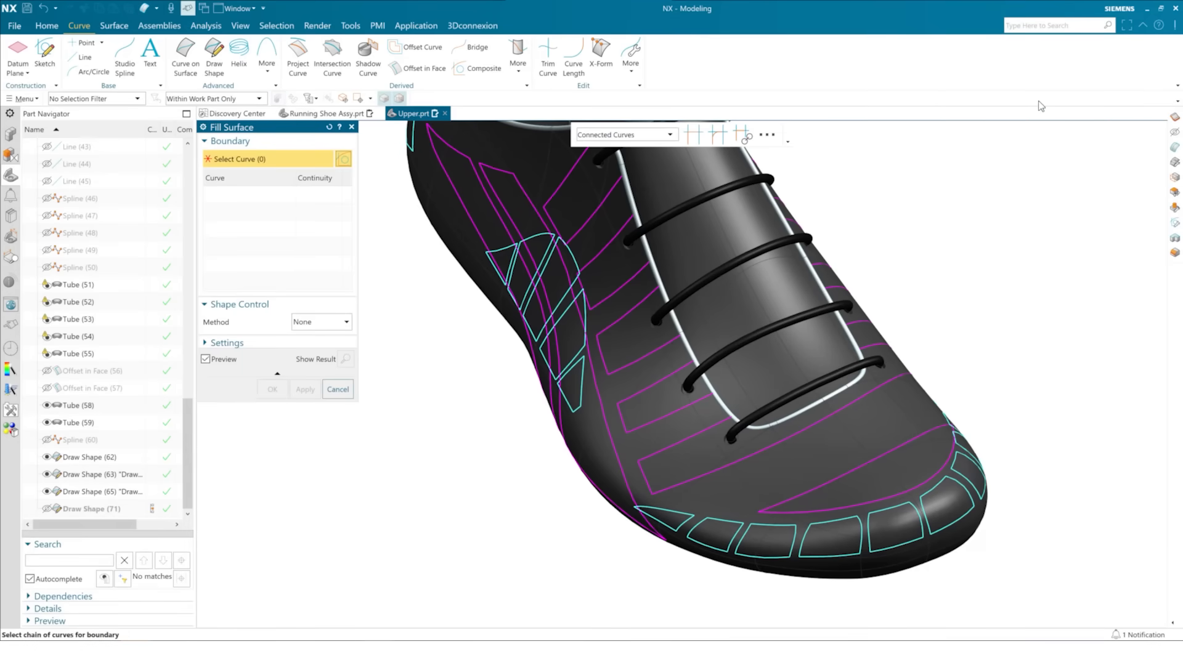
click(609, 137)
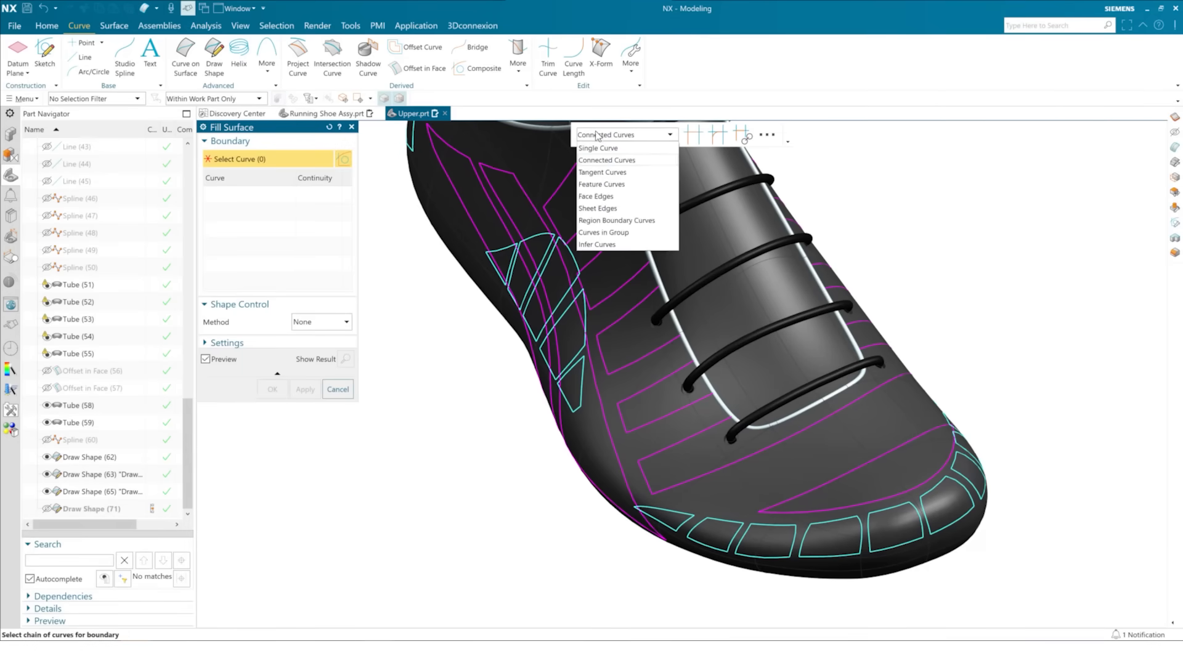
click(591, 172)
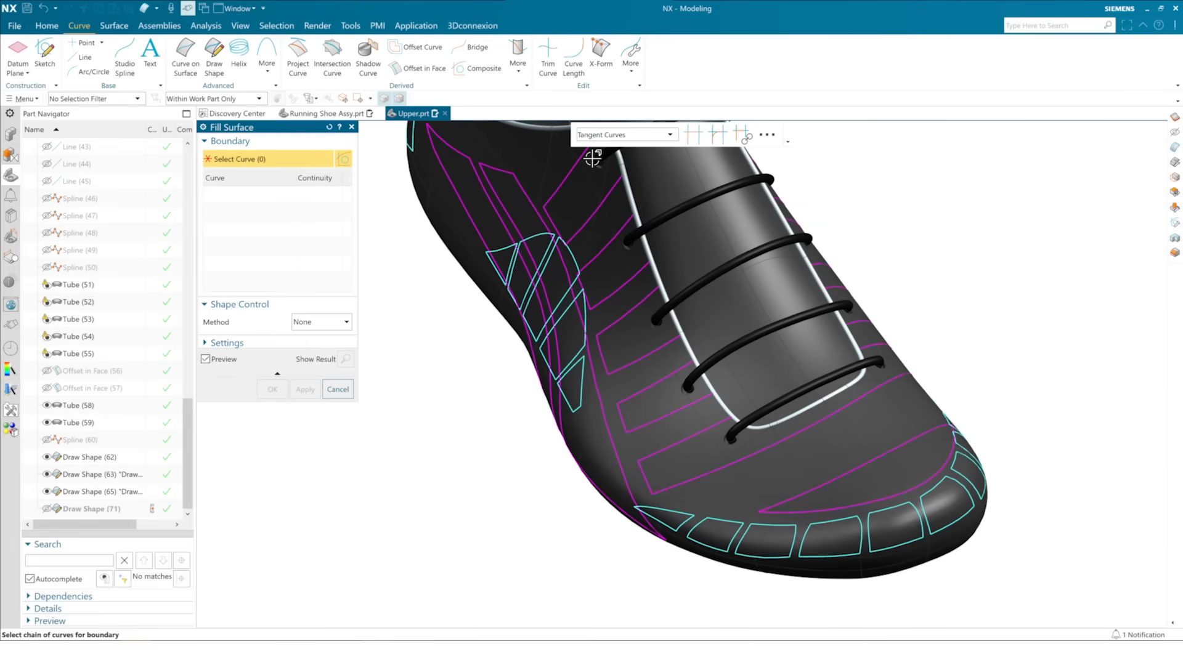
click(845, 475)
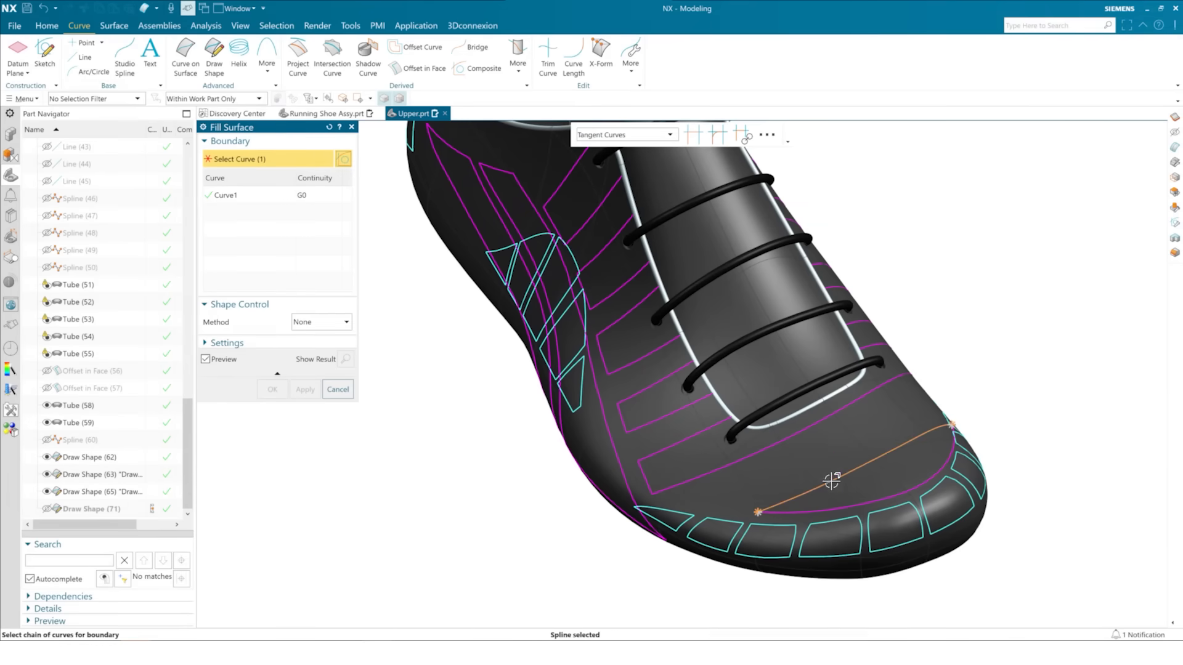
click(838, 509)
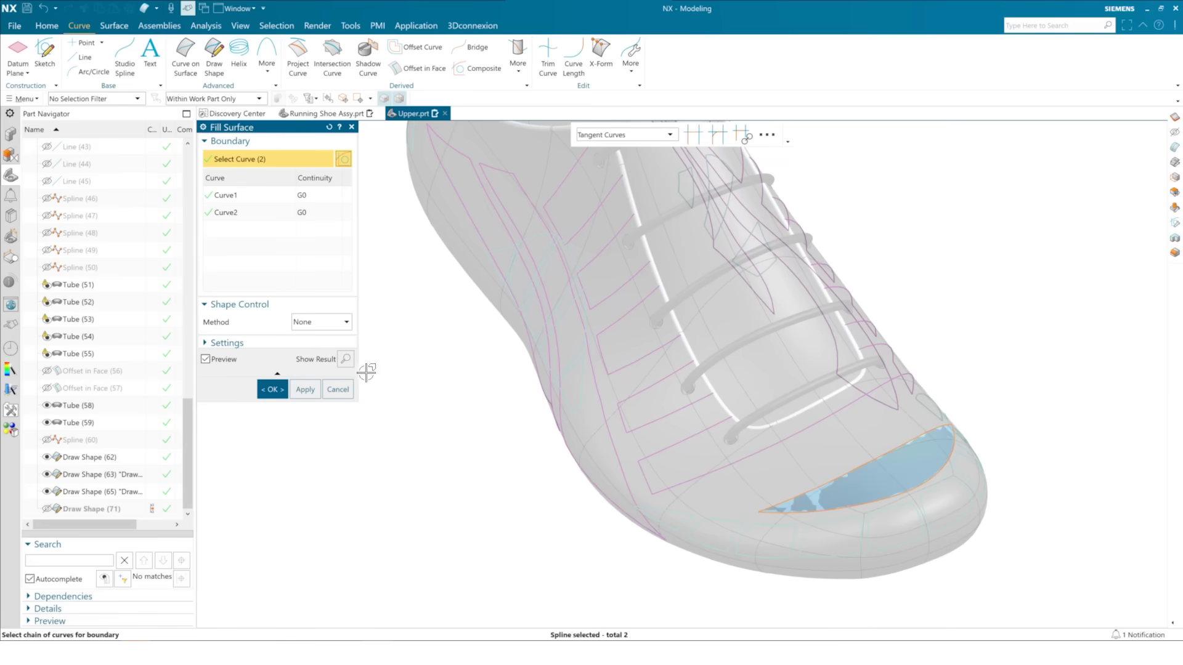
click(302, 390)
Step: Create two more fill surfaces with Connected Curves from the cyan four-sided outline and the adjacent triangular outline on the toe edge
scroll(716, 521, down, 6)
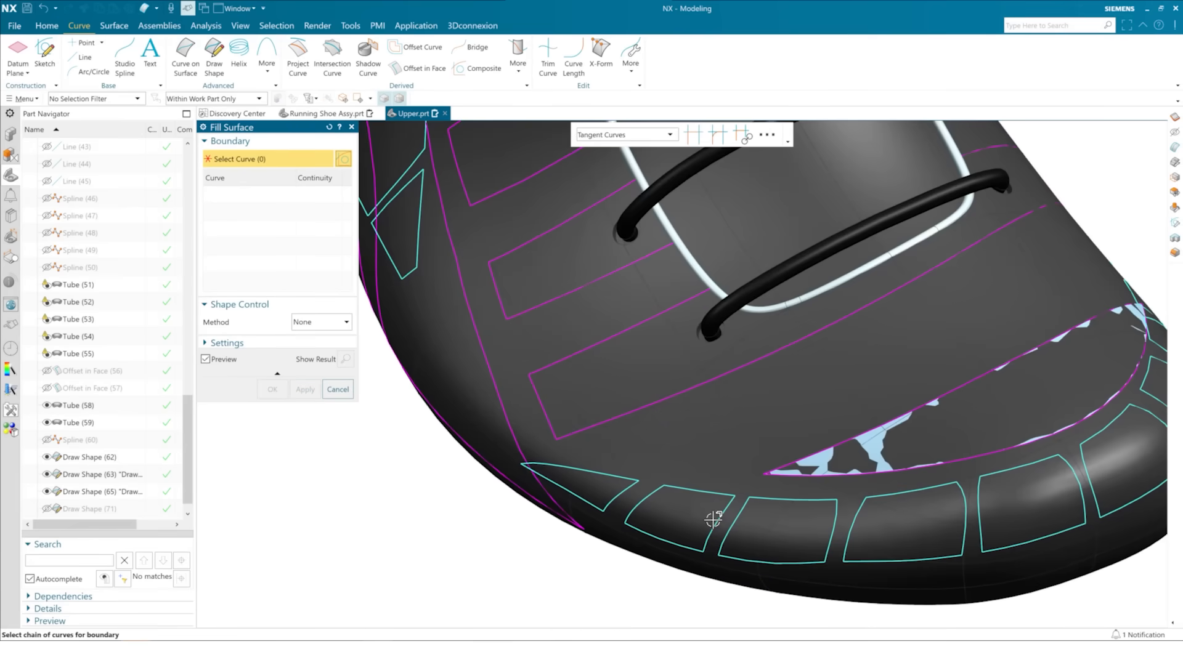
click(716, 521)
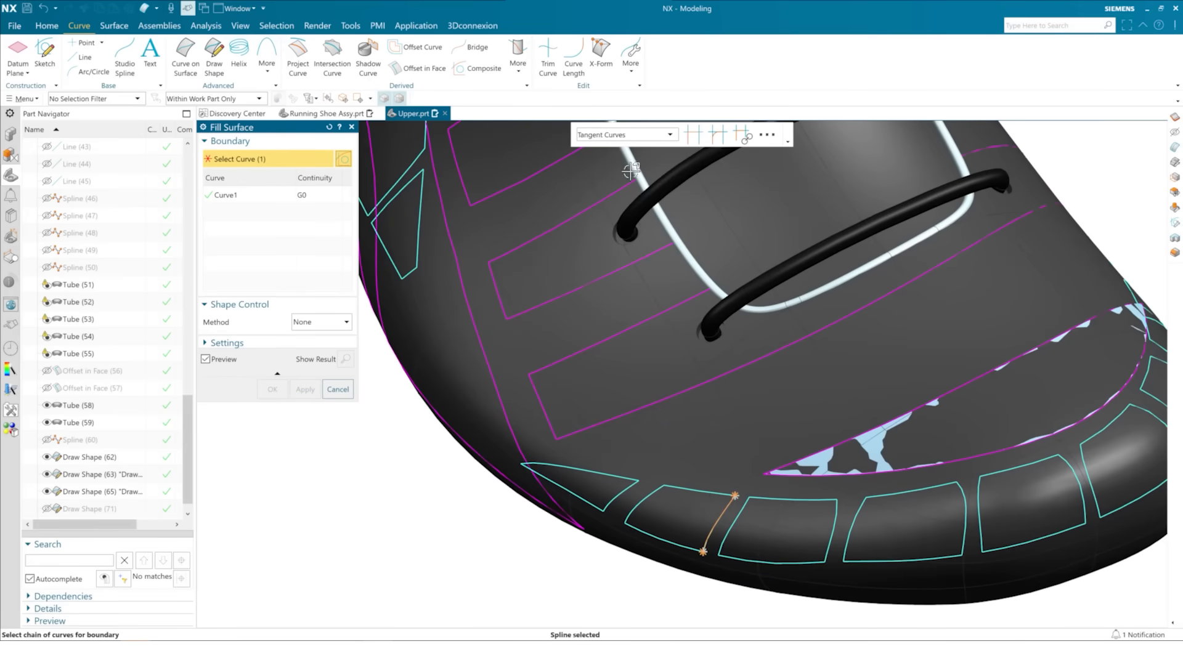
click(635, 136)
click(631, 160)
click(680, 490)
click(305, 390)
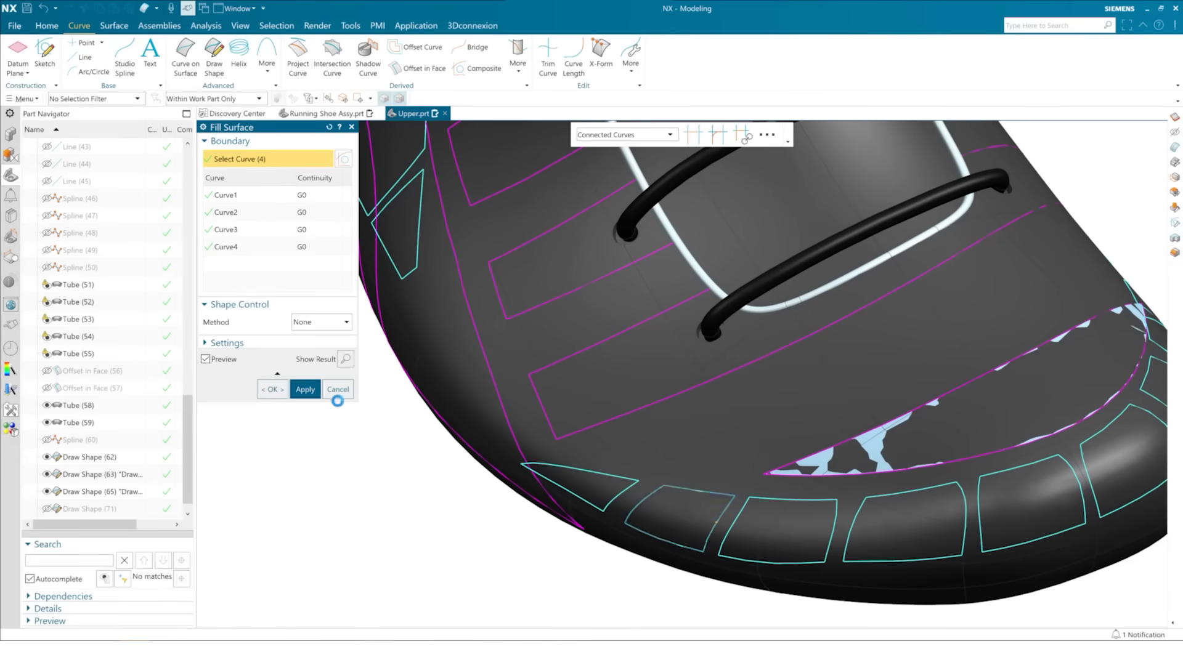
click(572, 470)
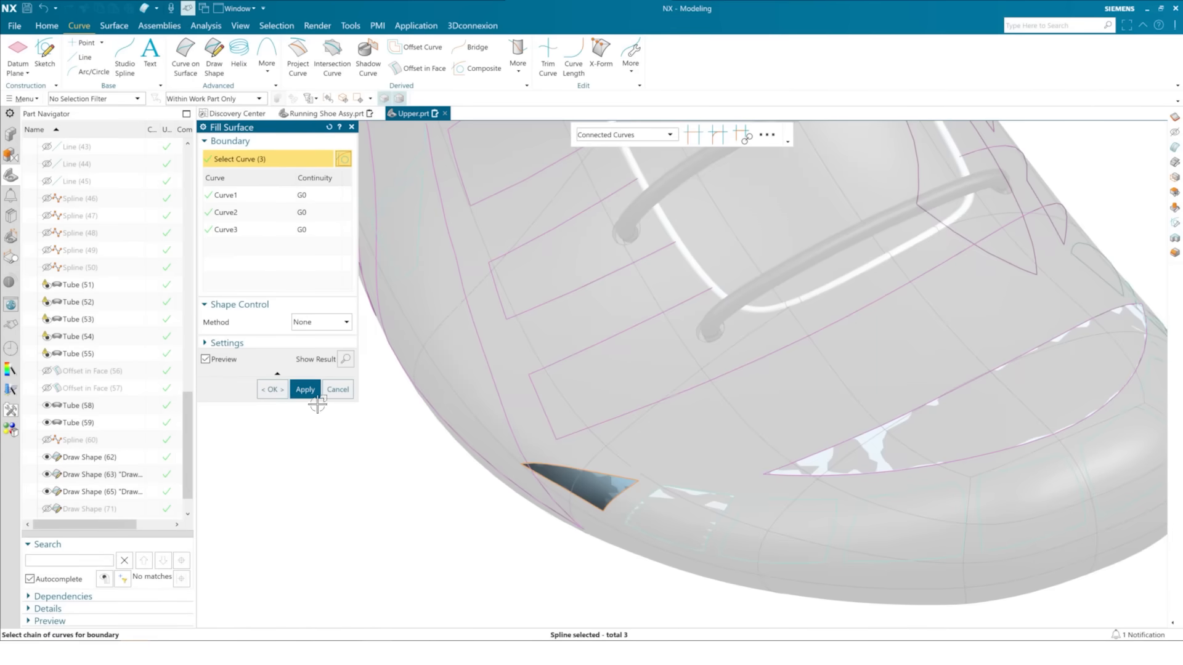
click(273, 390)
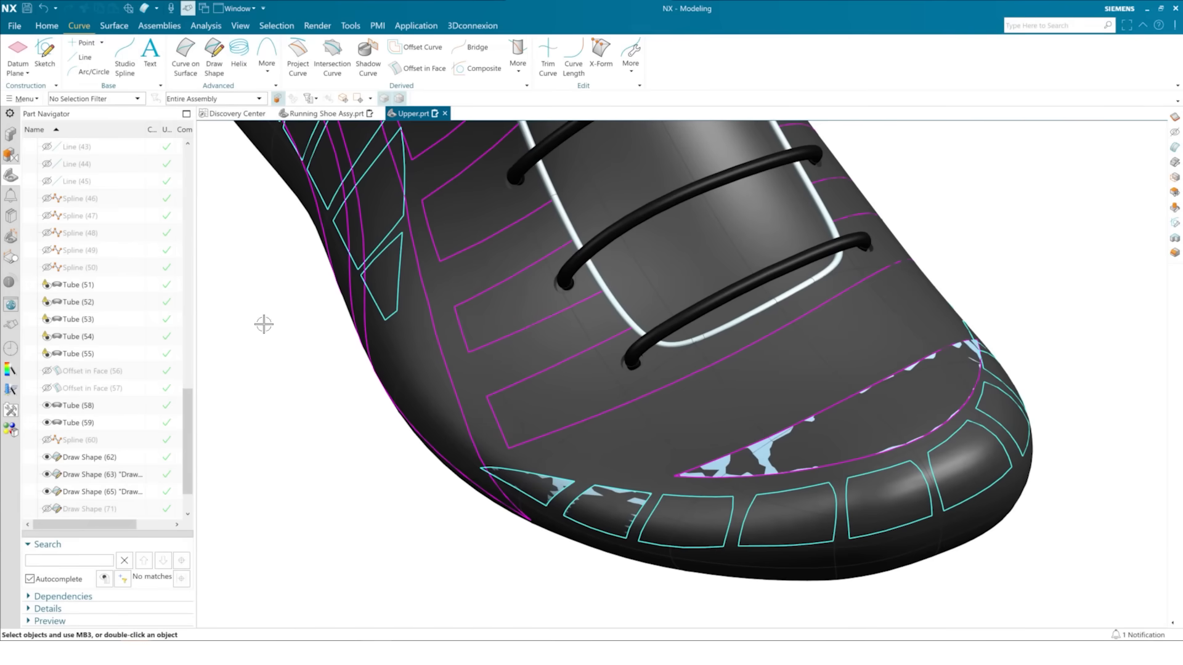
Step: Thicken the crescent Fill Surface (72) with offsets of -0.1 and 0.6 mm, uniting it with the upper body
text(thicken)
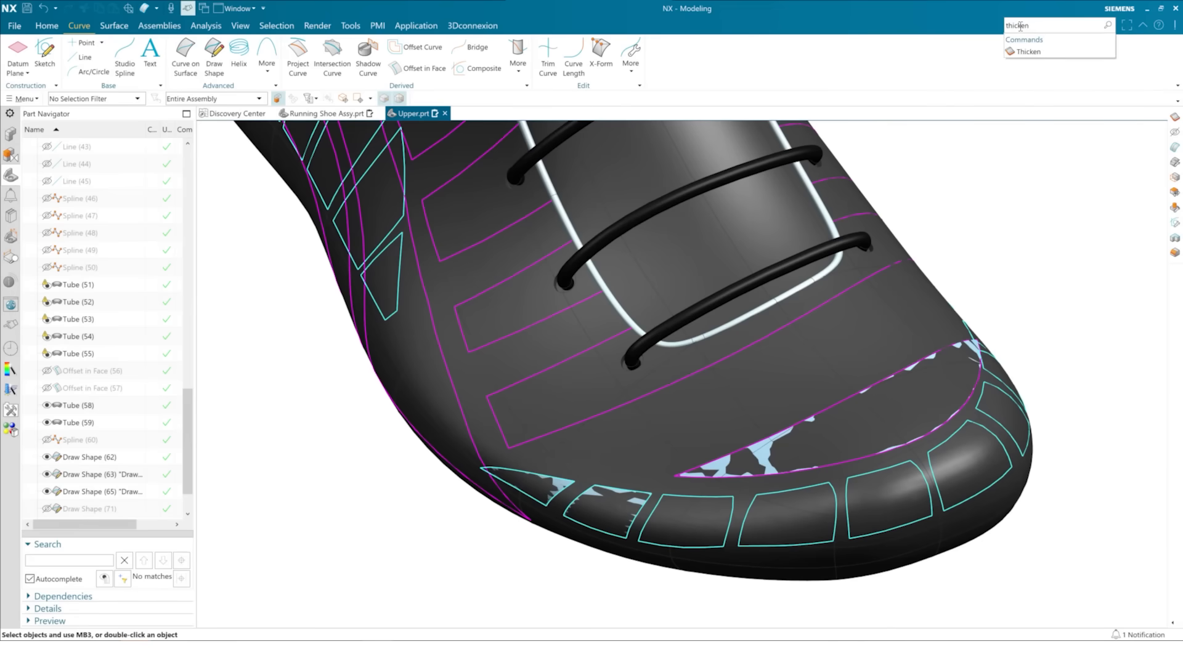
click(1028, 51)
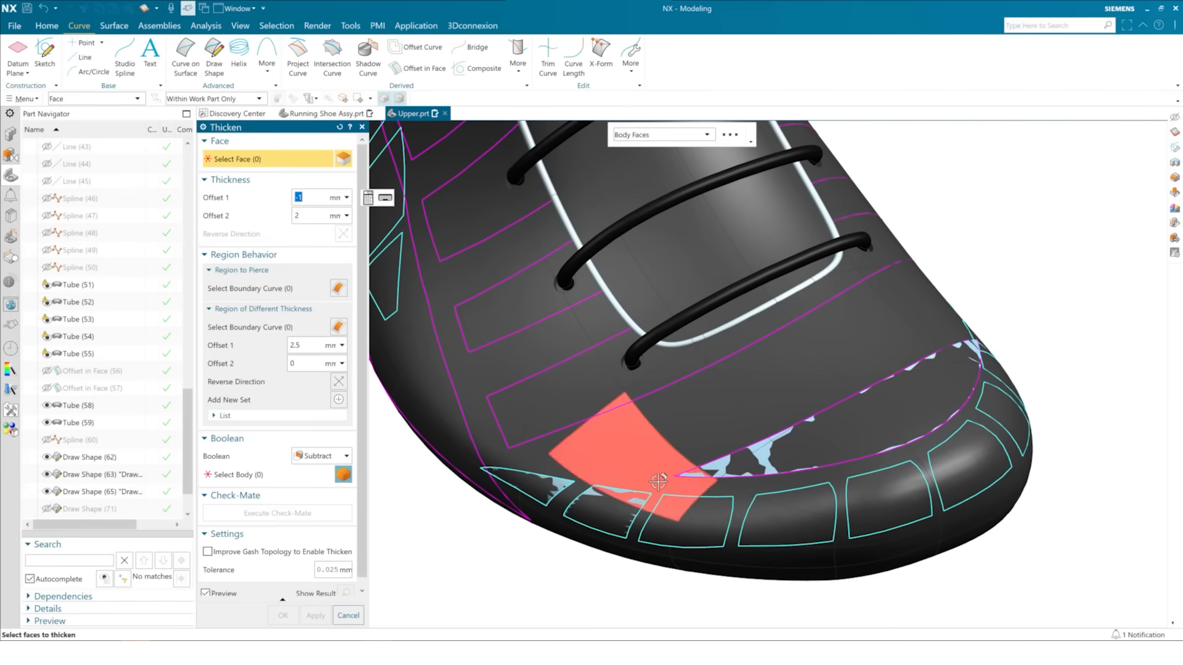
scroll(93, 476, down, 1)
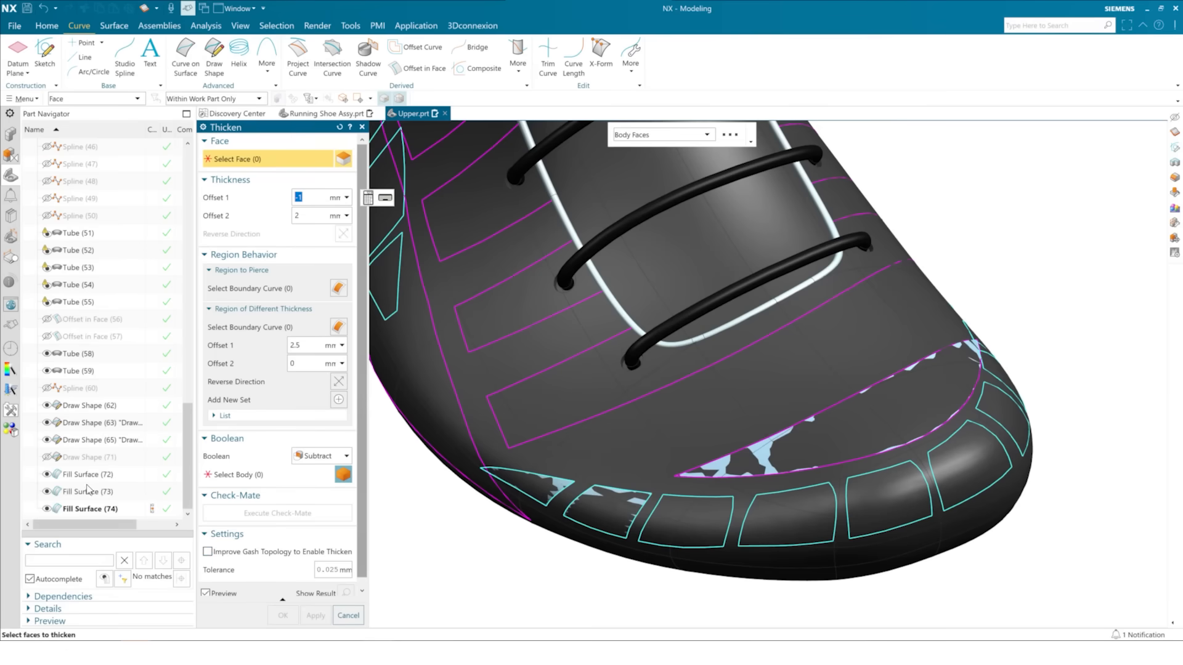
click(88, 490)
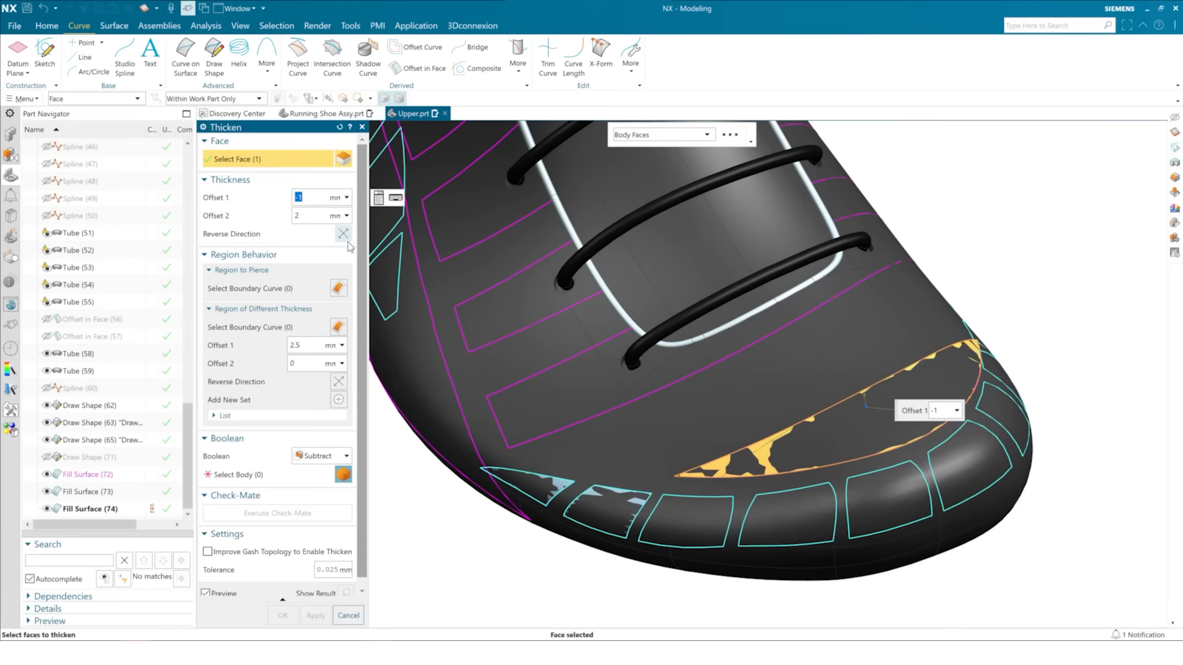
text(-0.1)
click(317, 216)
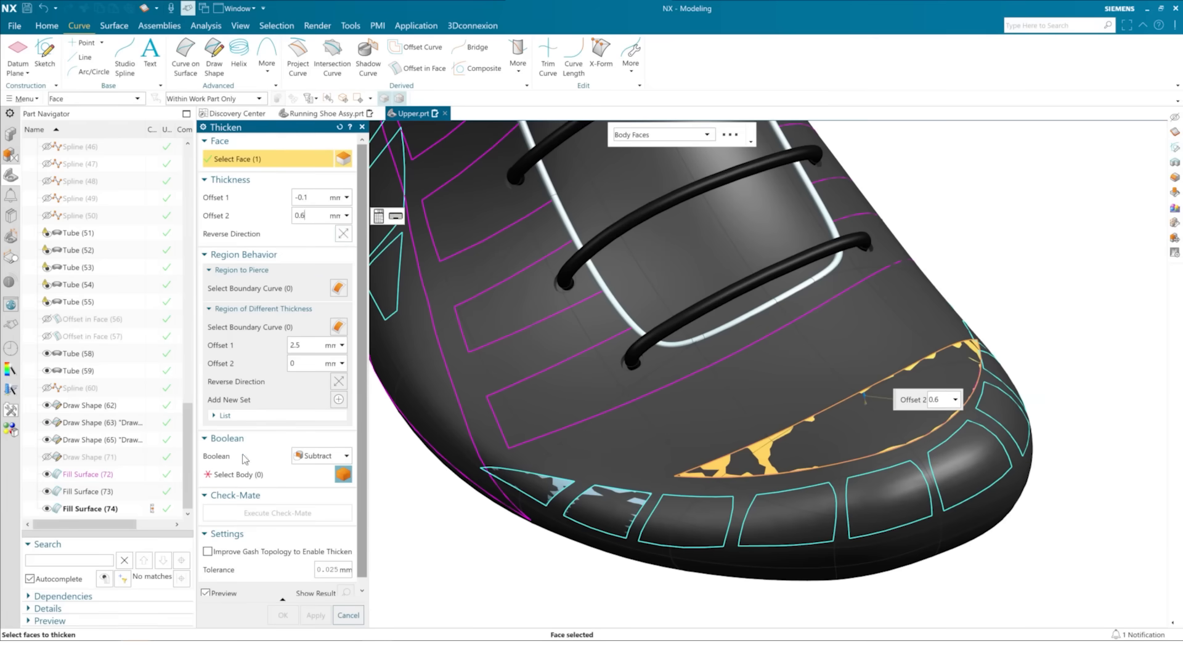
click(314, 465)
click(315, 484)
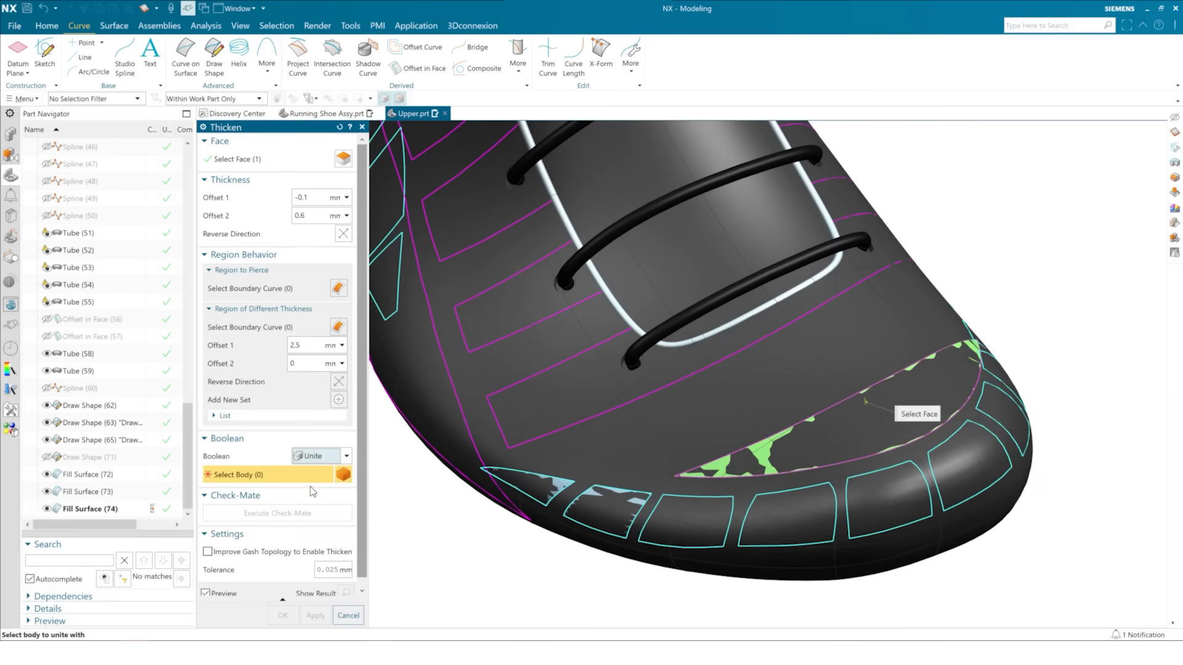
click(571, 453)
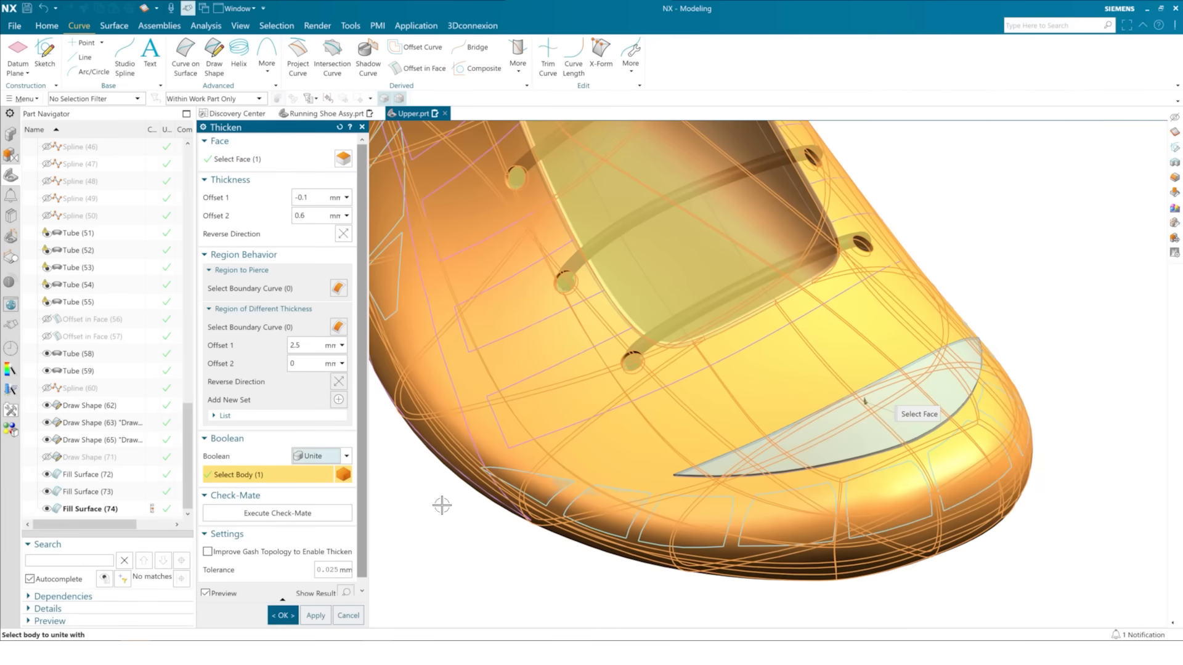
click(315, 615)
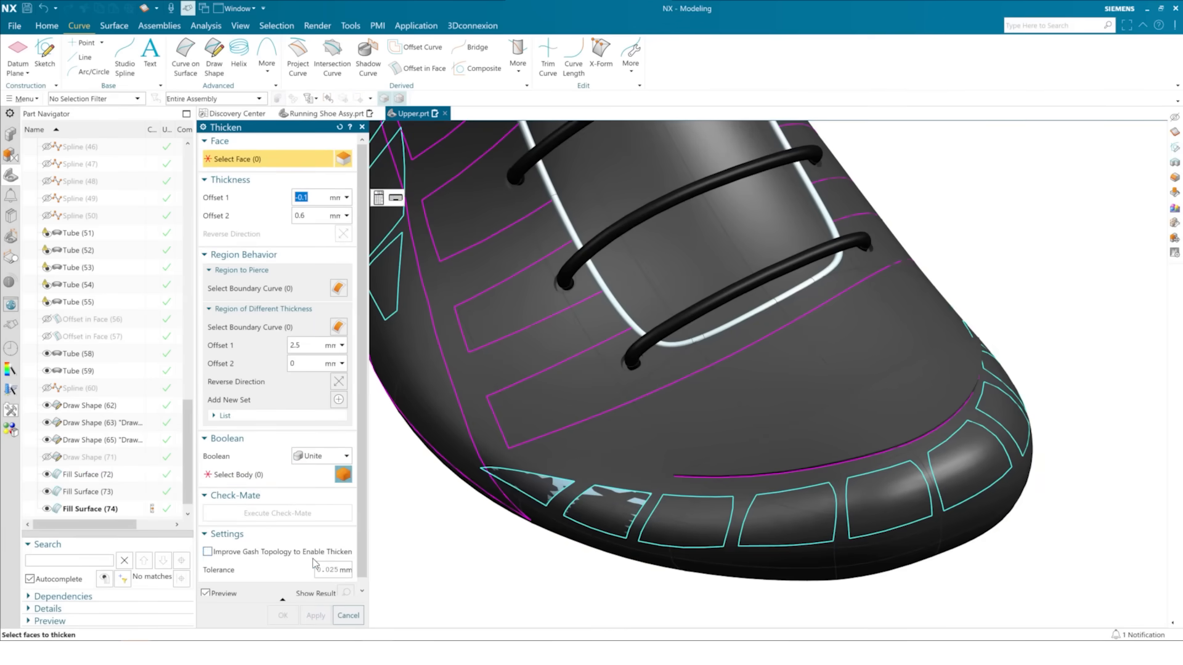
Step: Thicken Fill Surface (73) and (74) together with offsets of -1 and 2 mm, subtracting them from the upper body
mouse_move(703, 487)
middle_down()
mouse_move(752, 489)
mouse_move(707, 491)
middle_up()
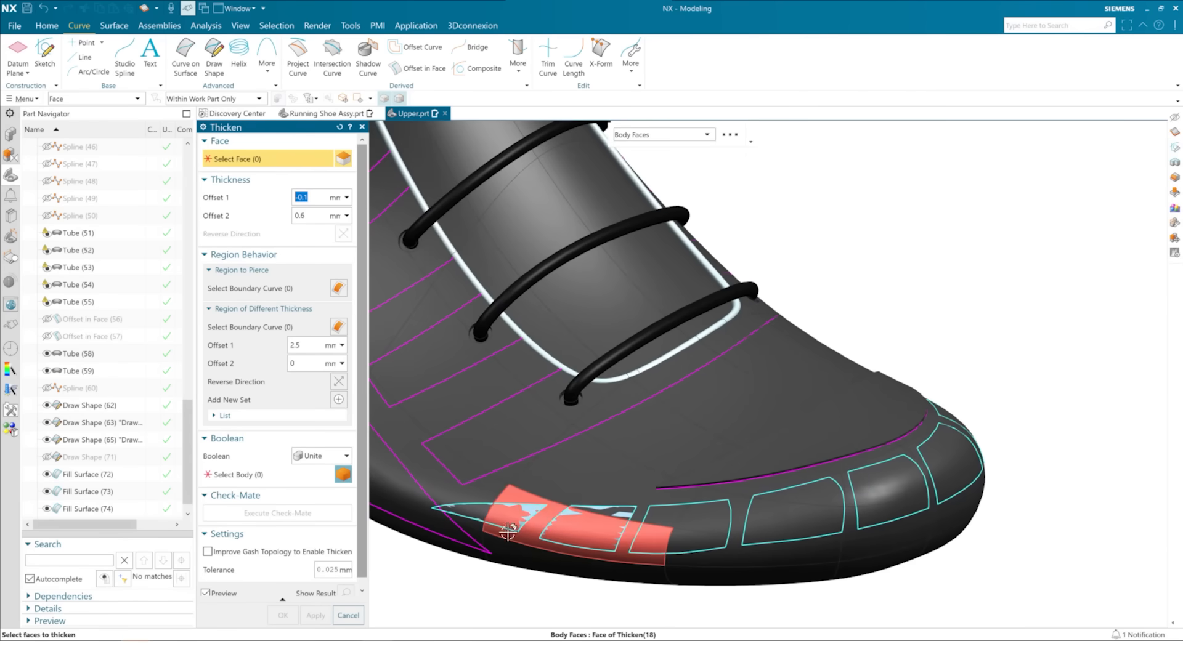
click(87, 491)
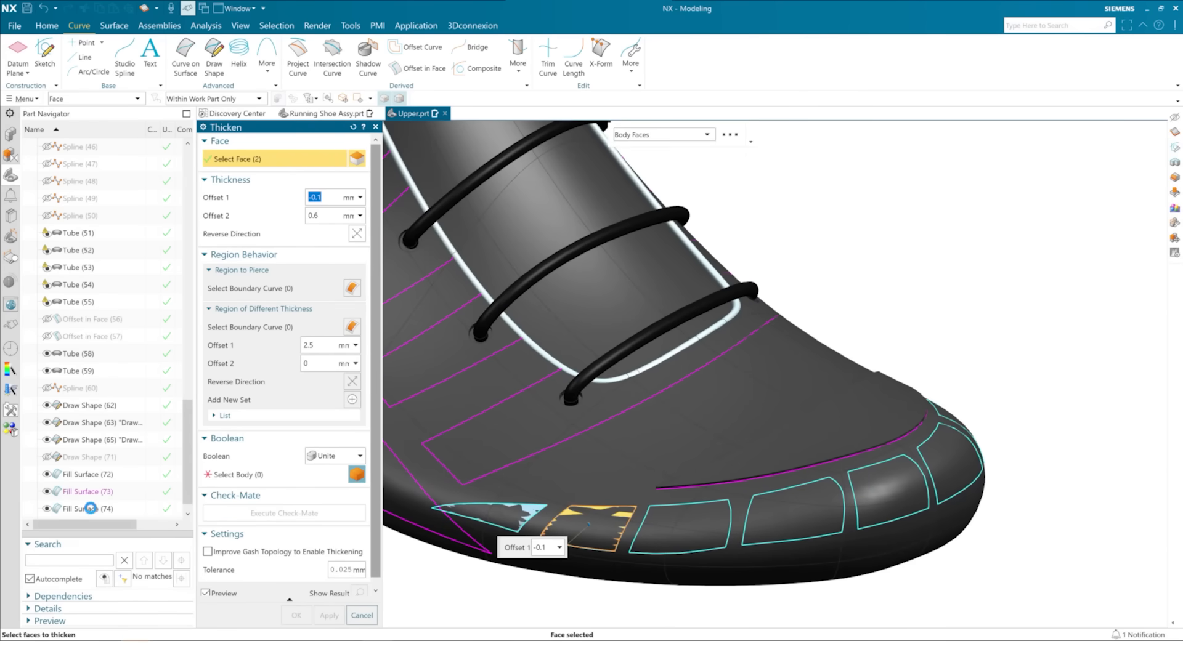
scroll(696, 417, down, 2)
scroll(573, 492, up, 2)
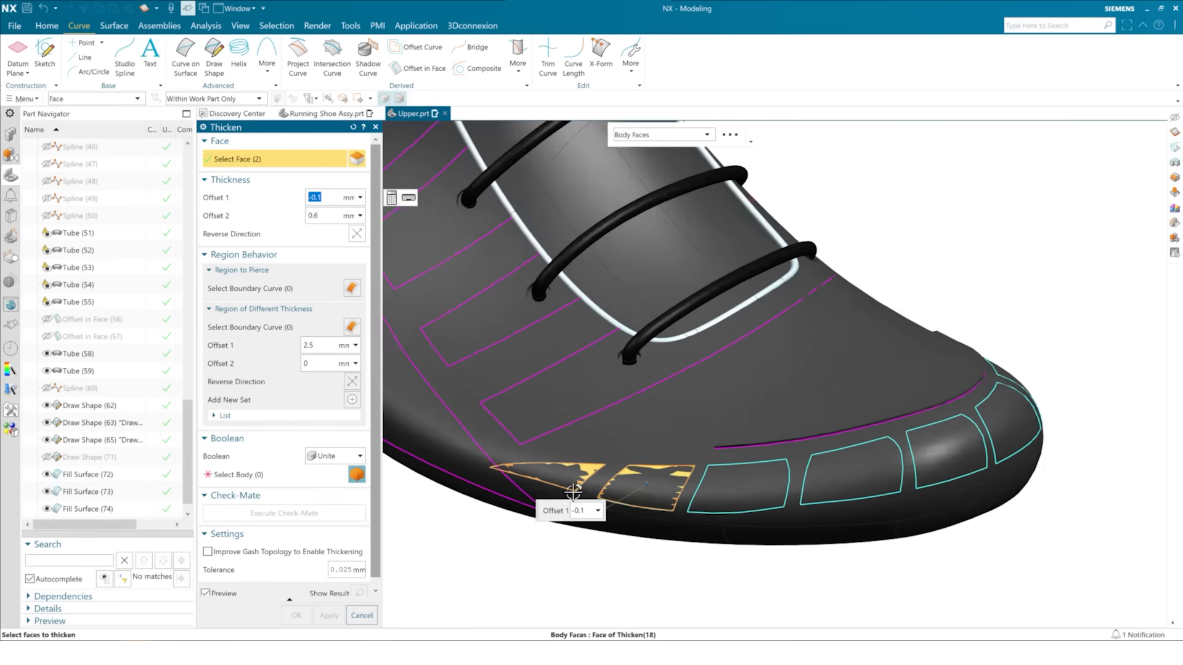
scroll(573, 492, up, 3)
text(-)
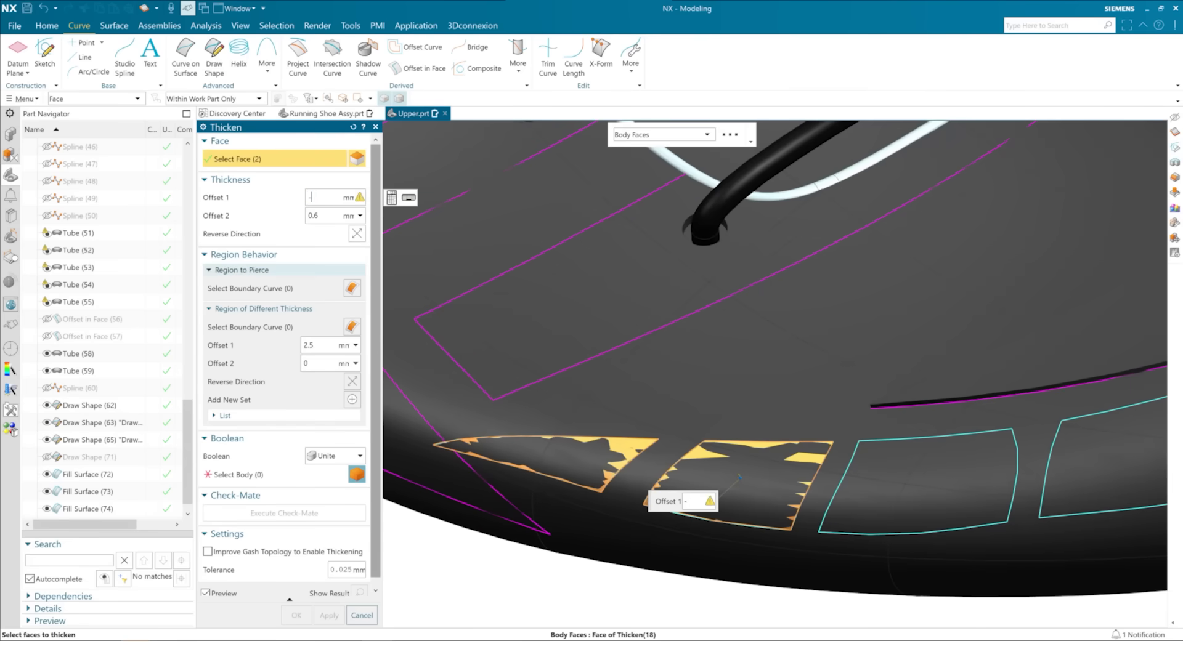
click(335, 217)
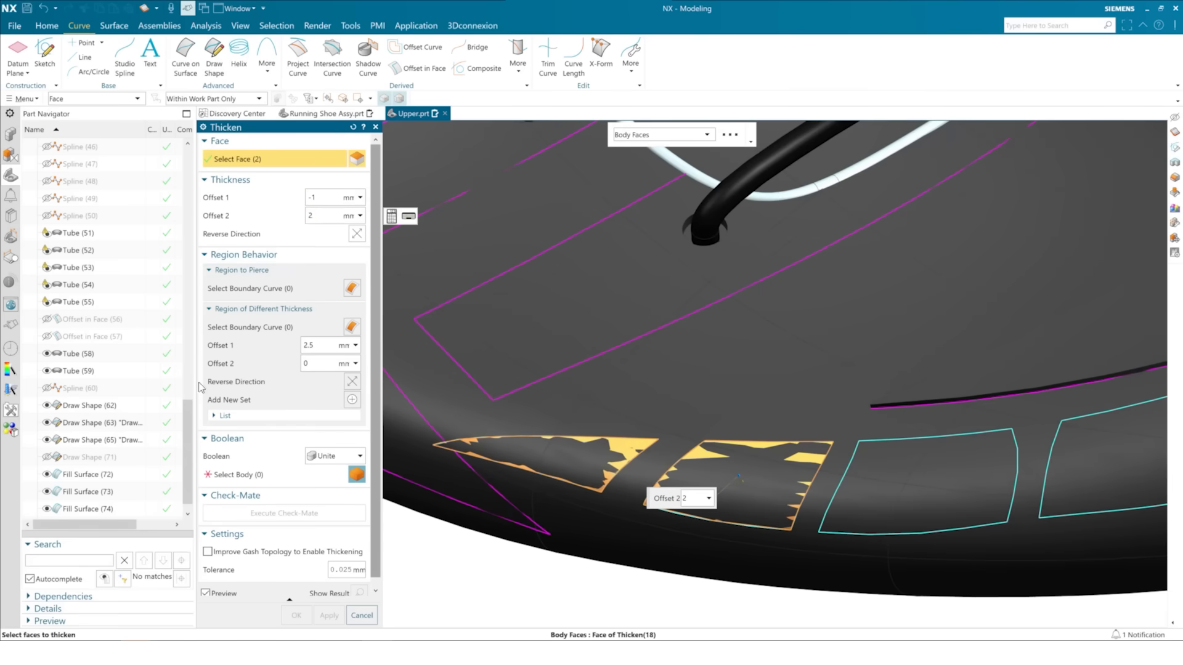
click(328, 457)
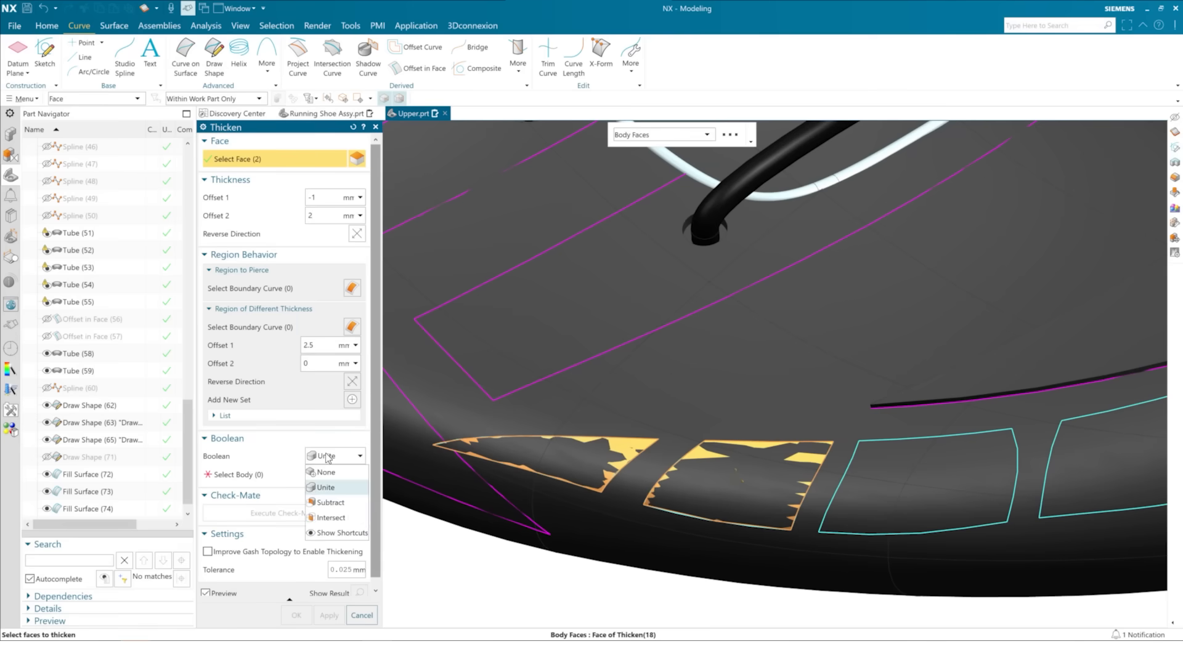
click(326, 503)
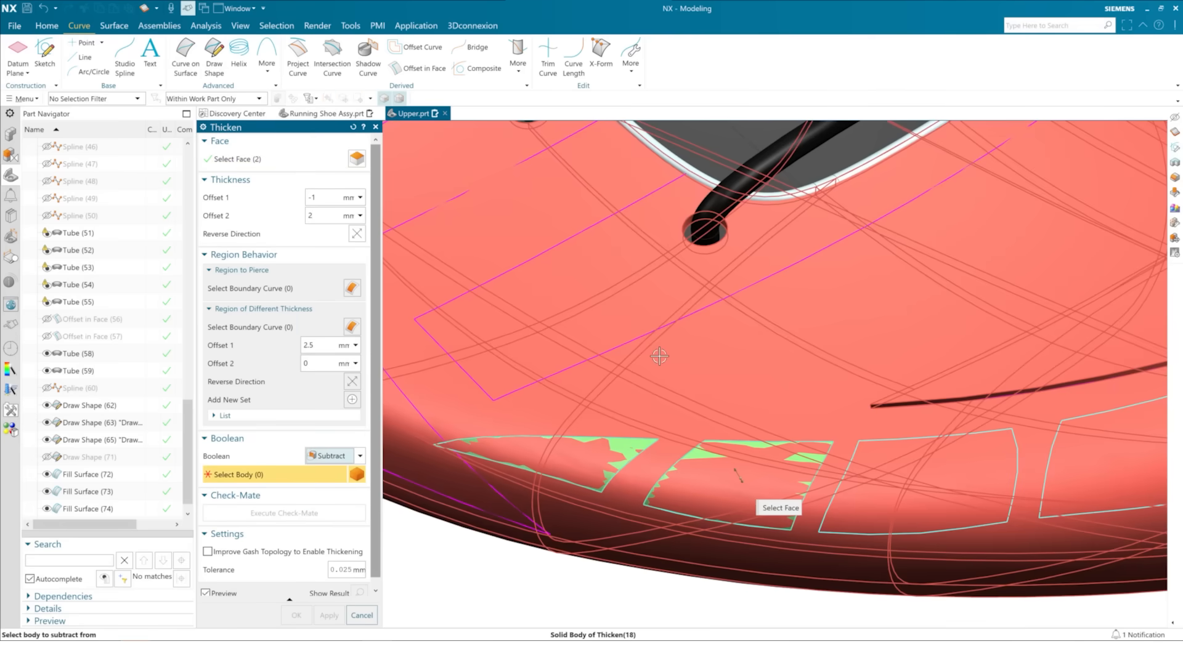
click(658, 356)
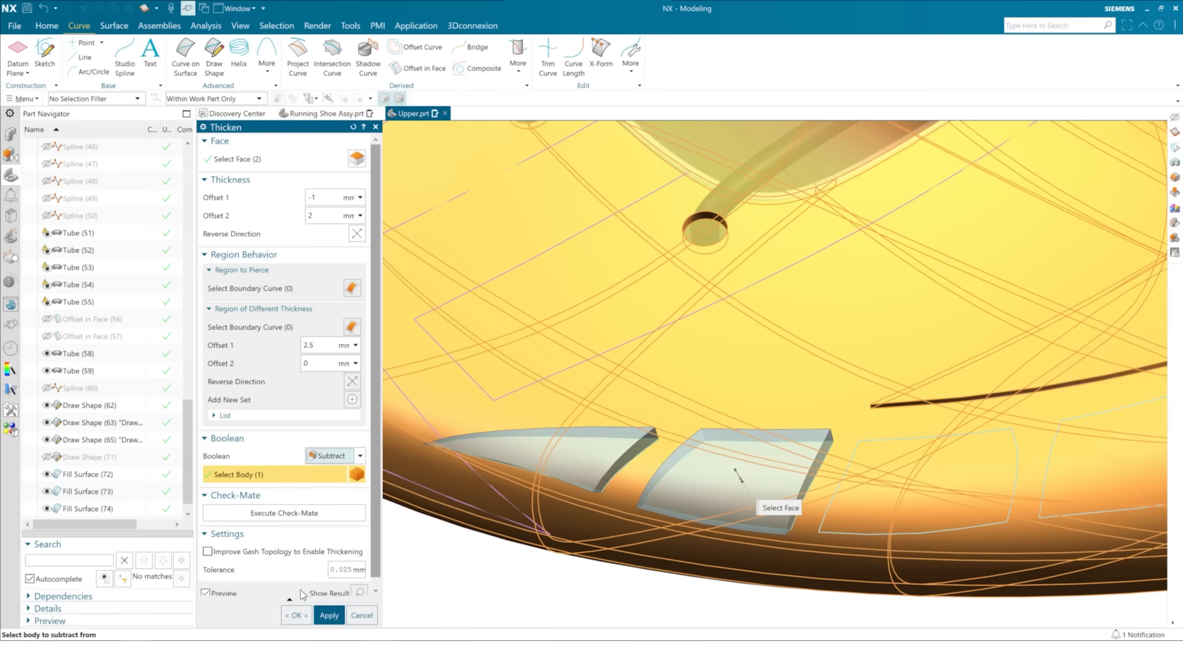
click(298, 611)
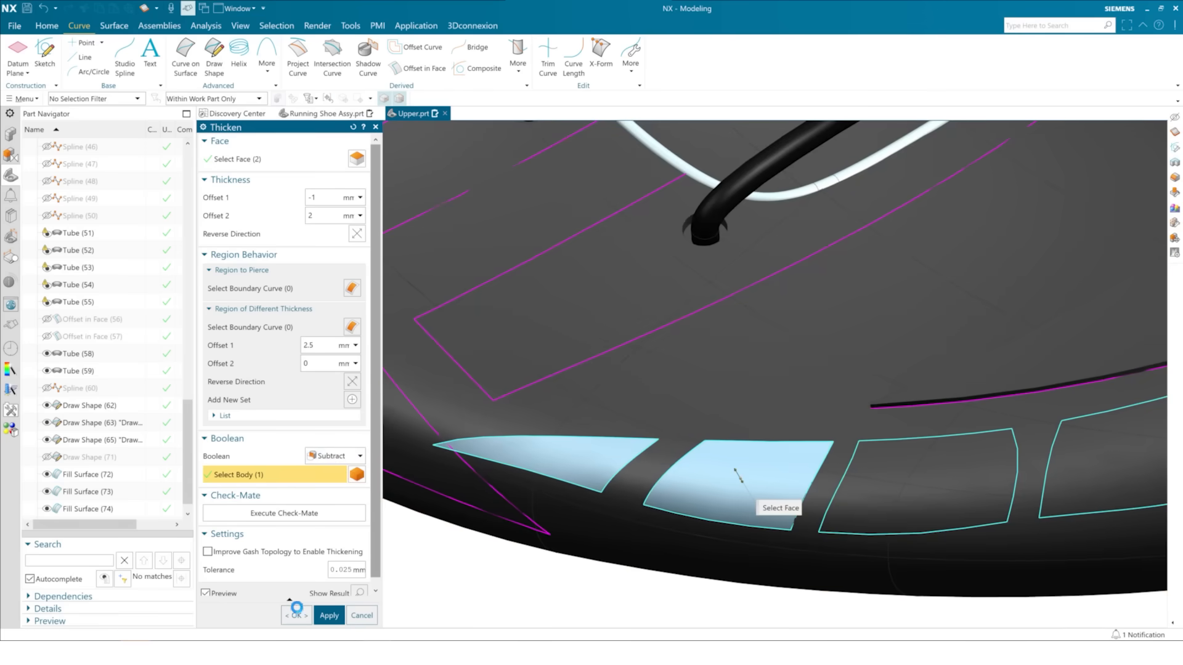
Step: Hide Fill Surface (72), (73) and (74) along with Draw Shape (65) and Draw Shape (63)
scroll(499, 459, down, 3)
middle_drag(524, 511, 609, 521)
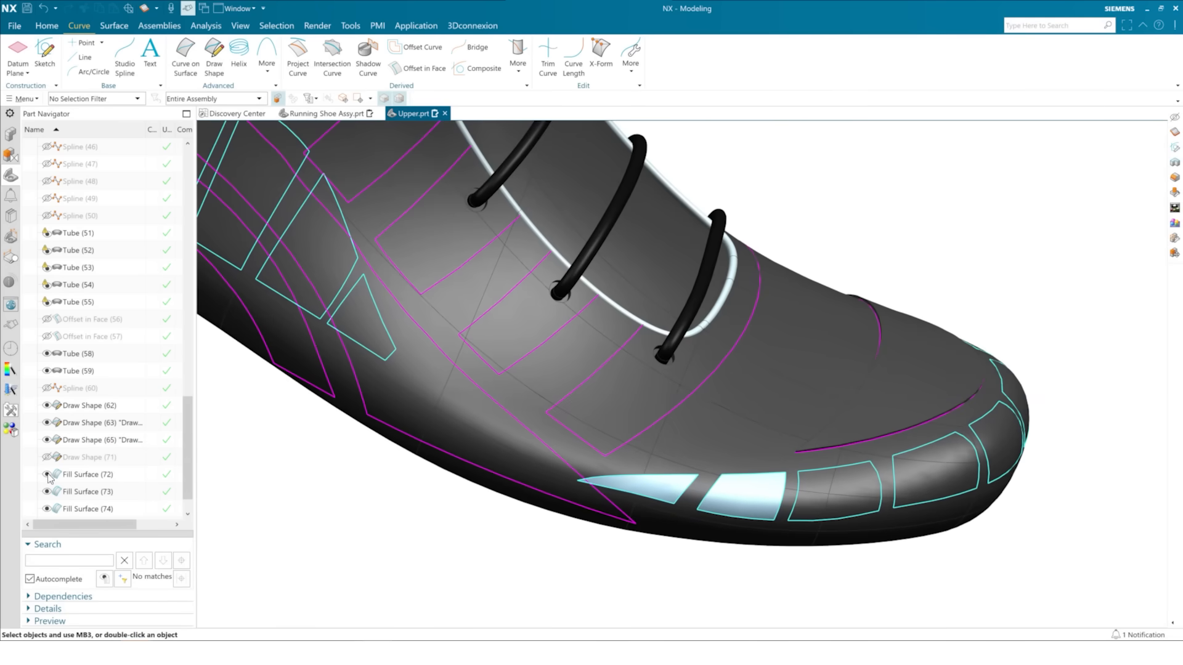
click(47, 474)
click(47, 491)
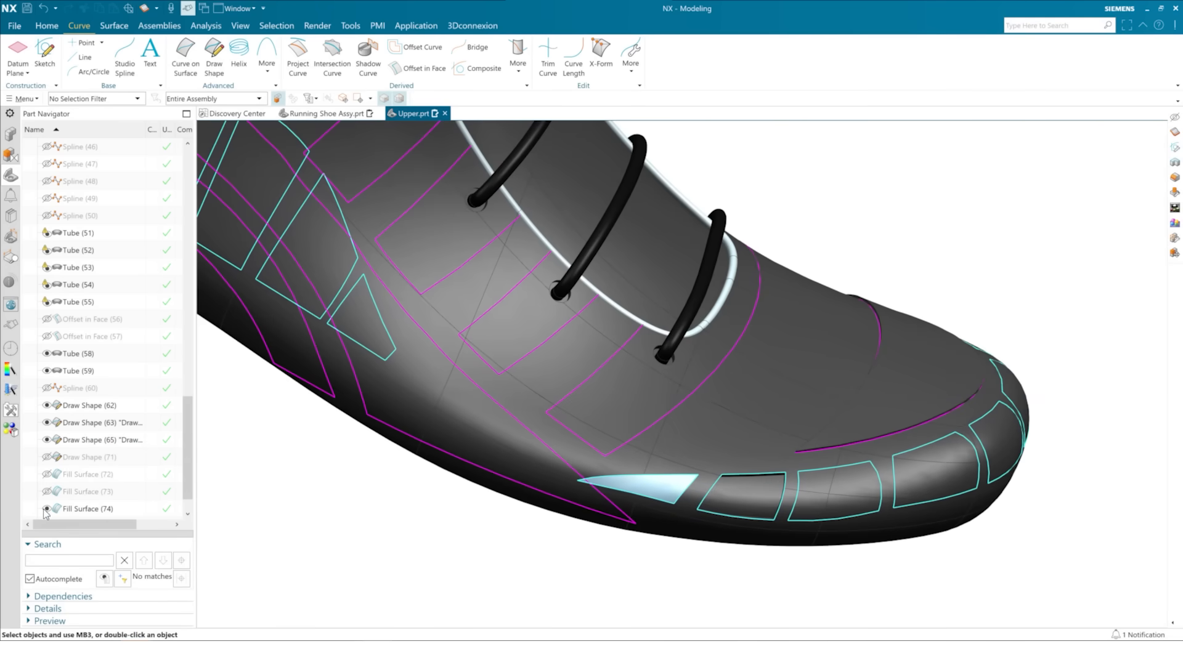
click(47, 509)
click(47, 440)
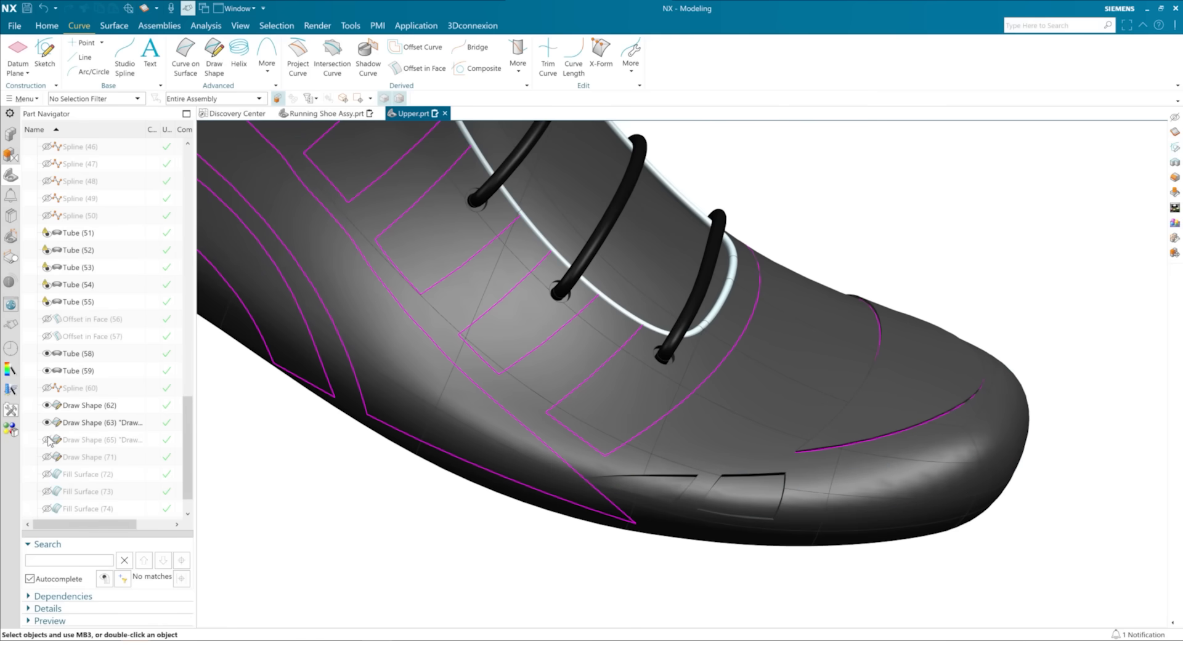
click(47, 423)
middle_drag(321, 452, 386, 504)
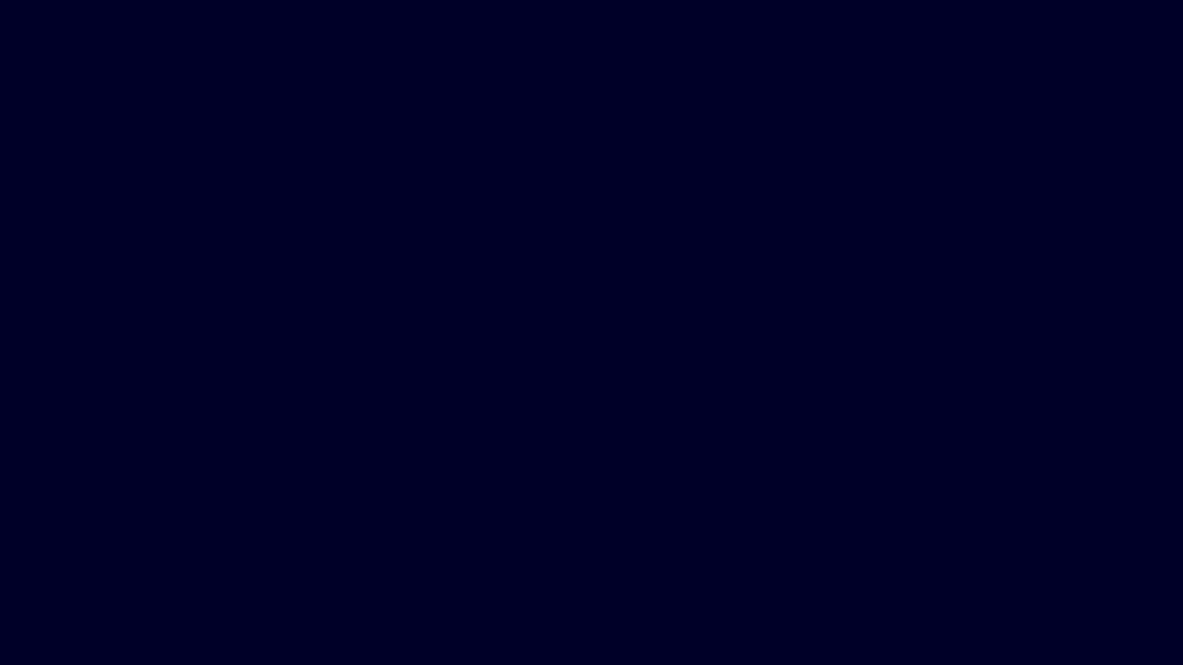